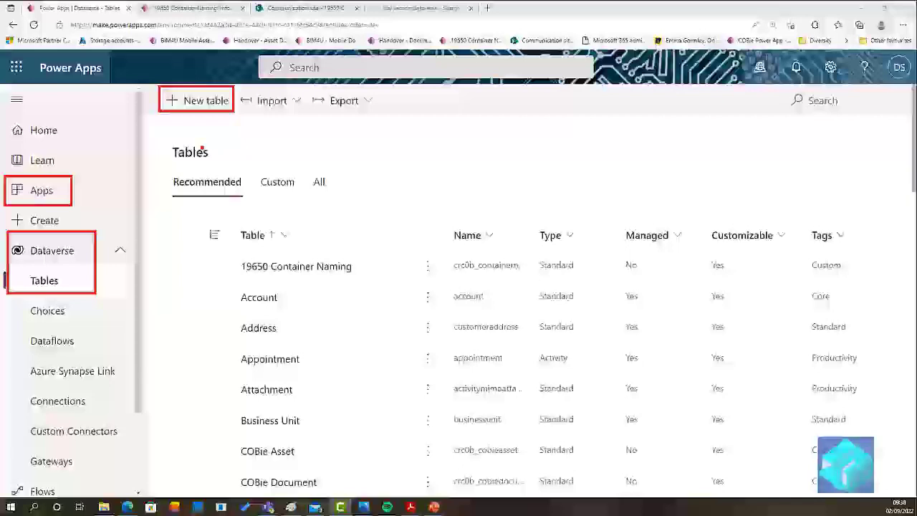
# - Create a new Dataverse table with the display name Project Table 2, reviewing its advanced options before saving
pyautogui.click(200, 100)
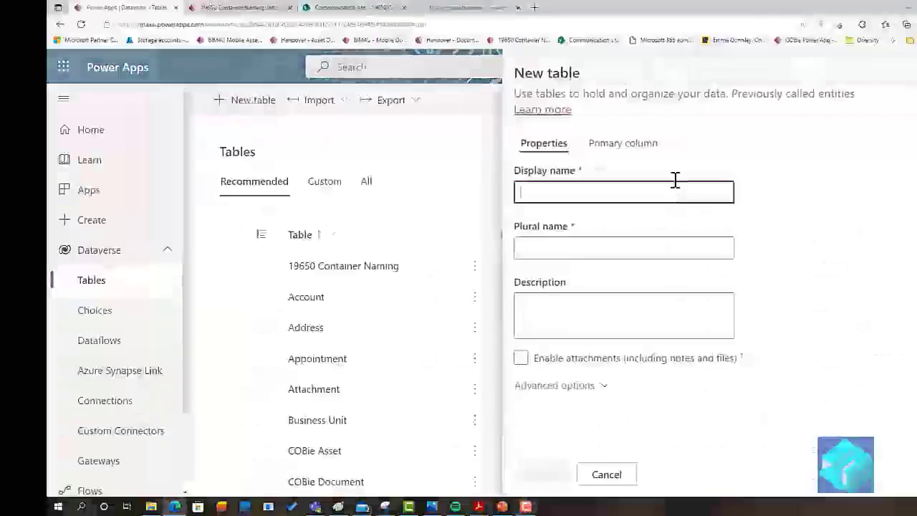
pyautogui.write('Project Table 2')
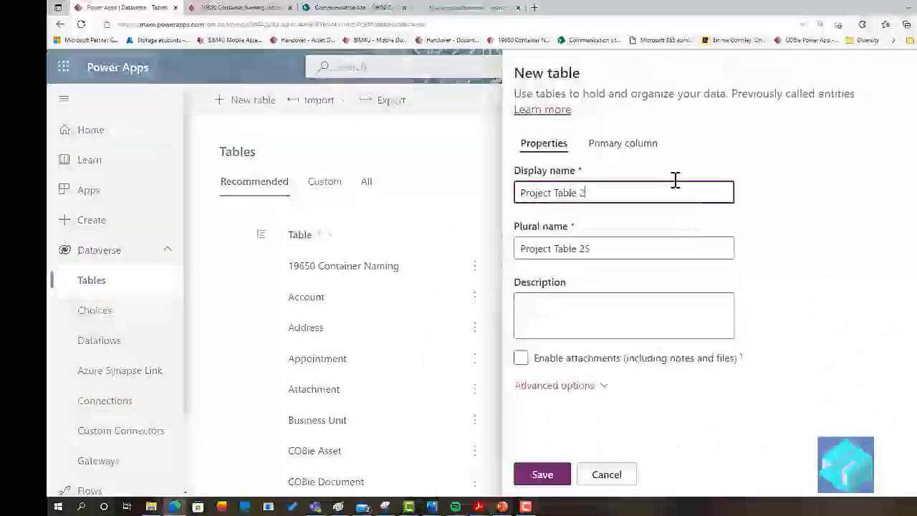
pyautogui.click(552, 304)
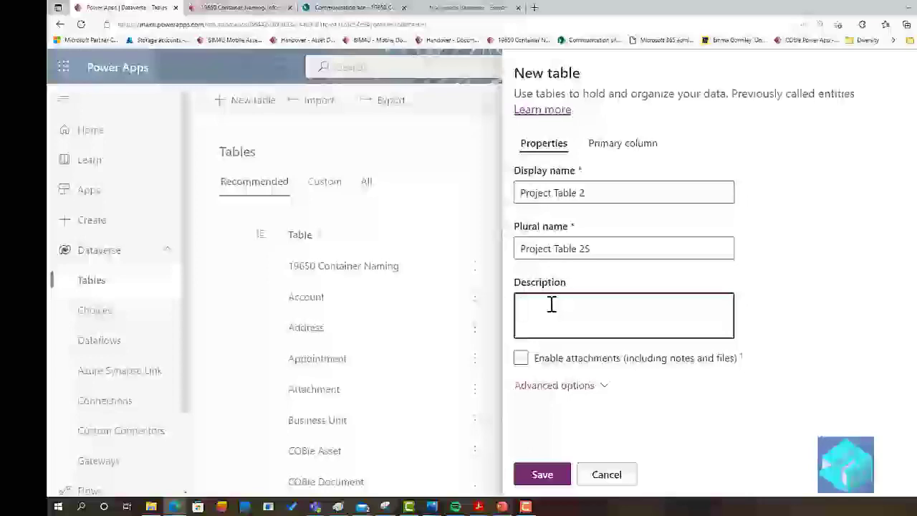
pyautogui.click(573, 384)
pyautogui.scroll(-5, 674, 330)
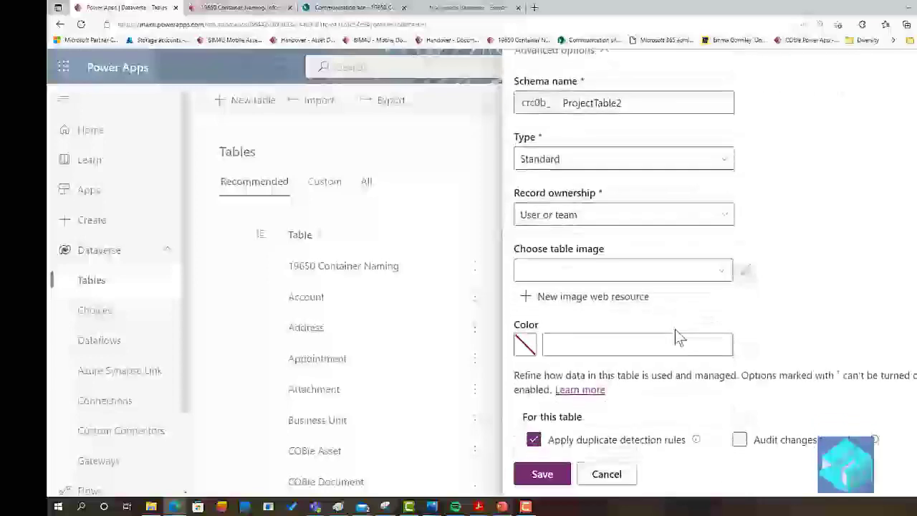
pyautogui.scroll(-2, 649, 319)
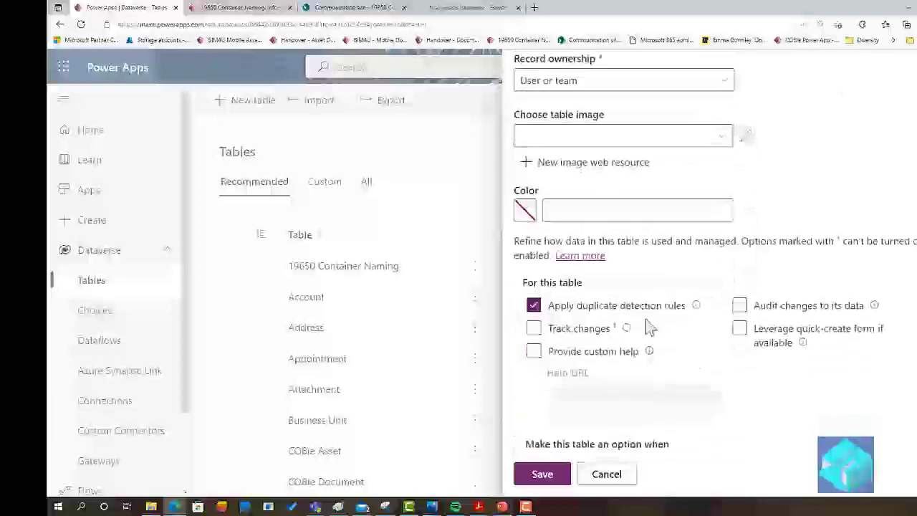
pyautogui.scroll(-2, 723, 348)
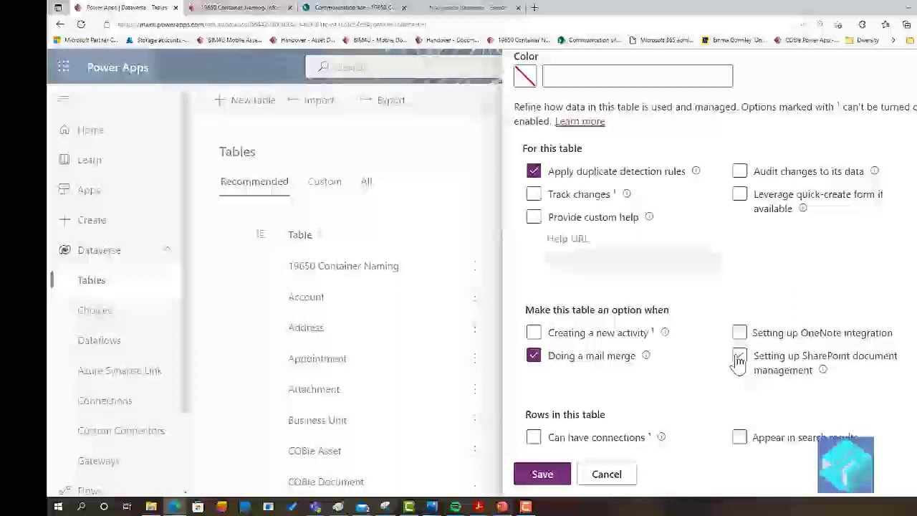
pyautogui.click(542, 475)
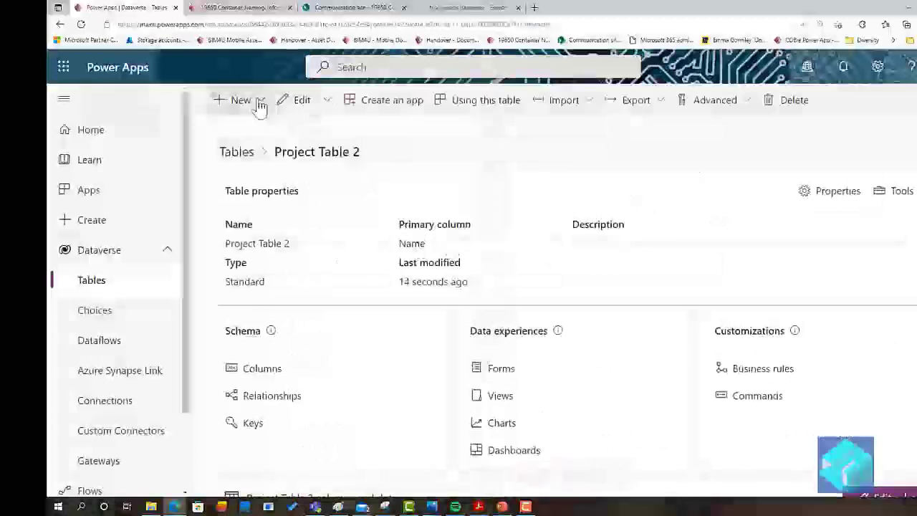
# - Open Project Table 2 for editing and rename its primary Name column to Project Number
pyautogui.click(299, 99)
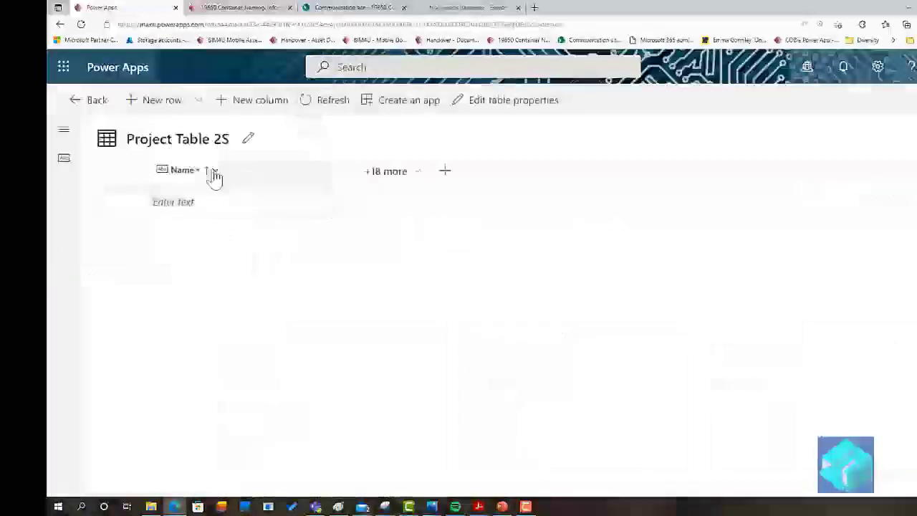
pyautogui.click(217, 174)
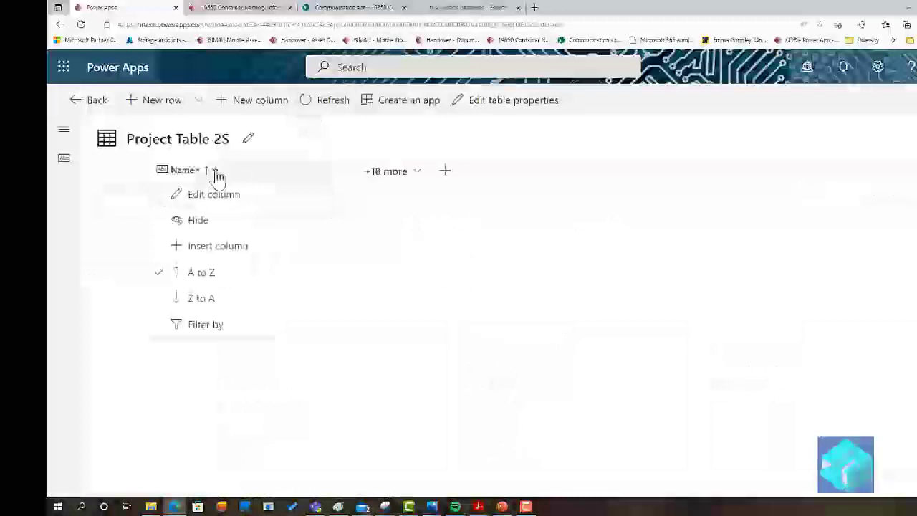
pyautogui.click(227, 194)
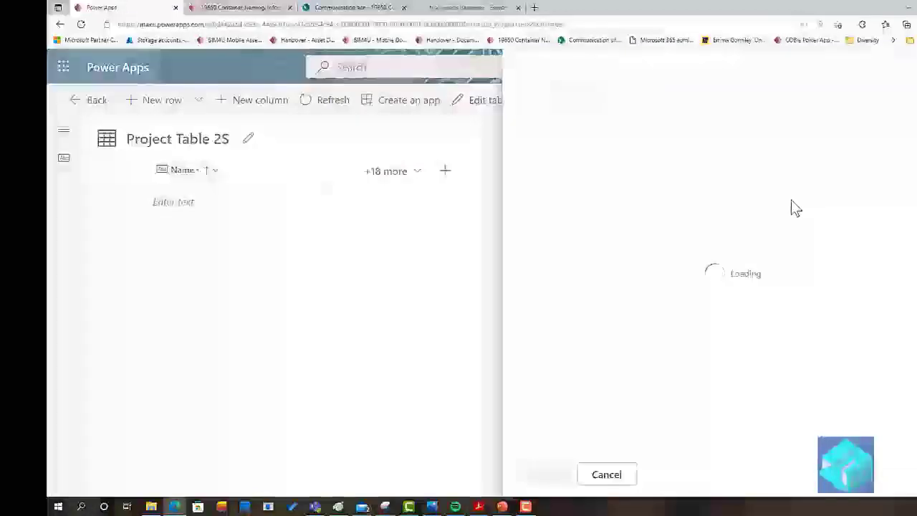
pyautogui.click(705, 298)
pyautogui.click(705, 300)
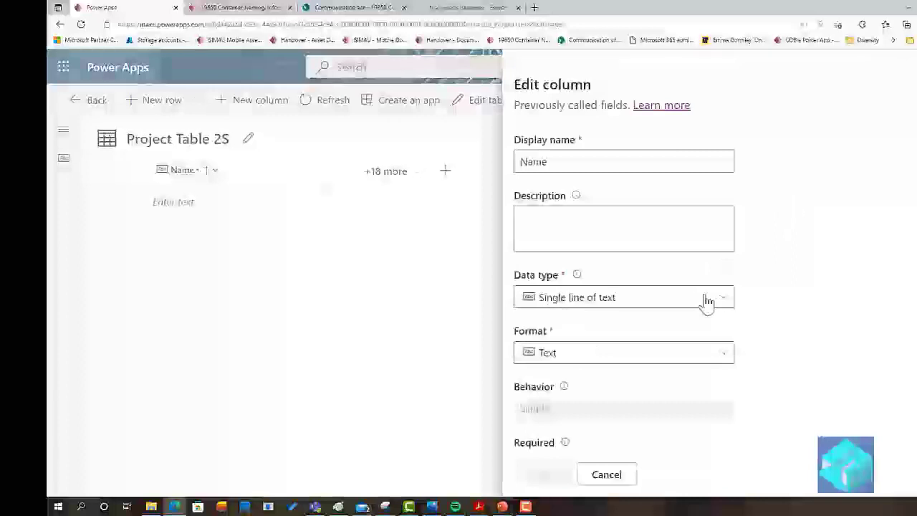
pyautogui.click(604, 158)
pyautogui.doubleClick(633, 157)
pyautogui.write('Project Number')
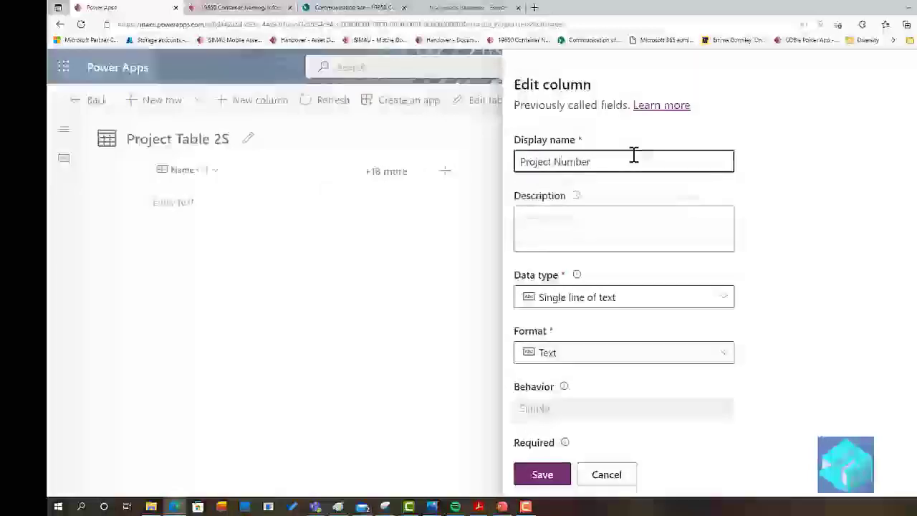
pyautogui.press('Tab')
pyautogui.scroll(-2, 745, 285)
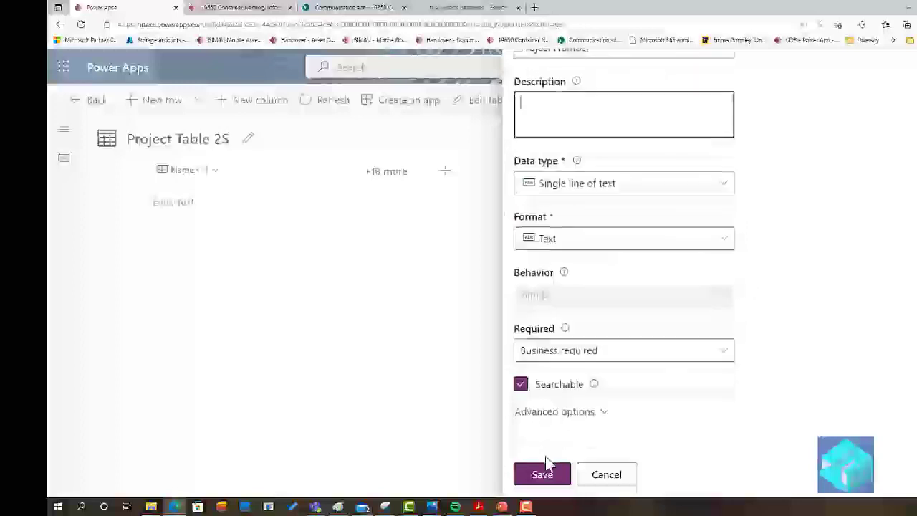
pyautogui.click(545, 475)
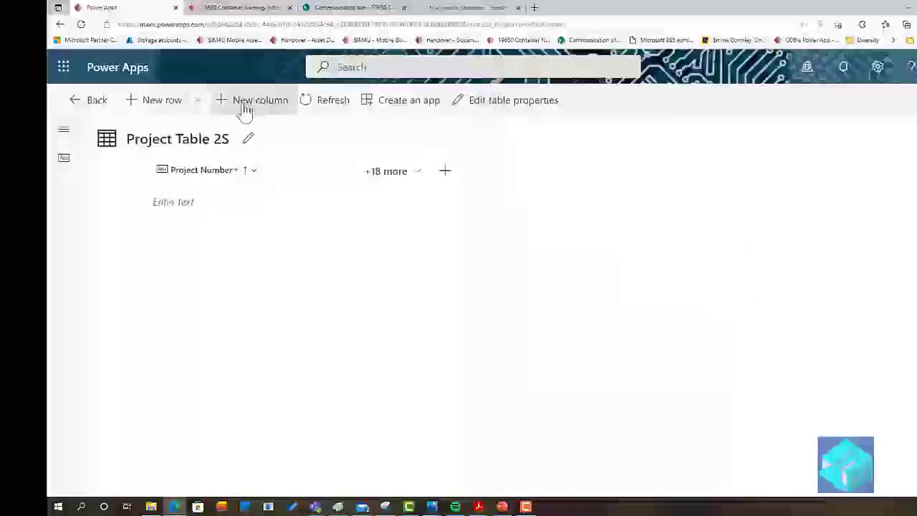
# - Add a single-line text column with the display name Project Name to Project Table 2
pyautogui.click(240, 108)
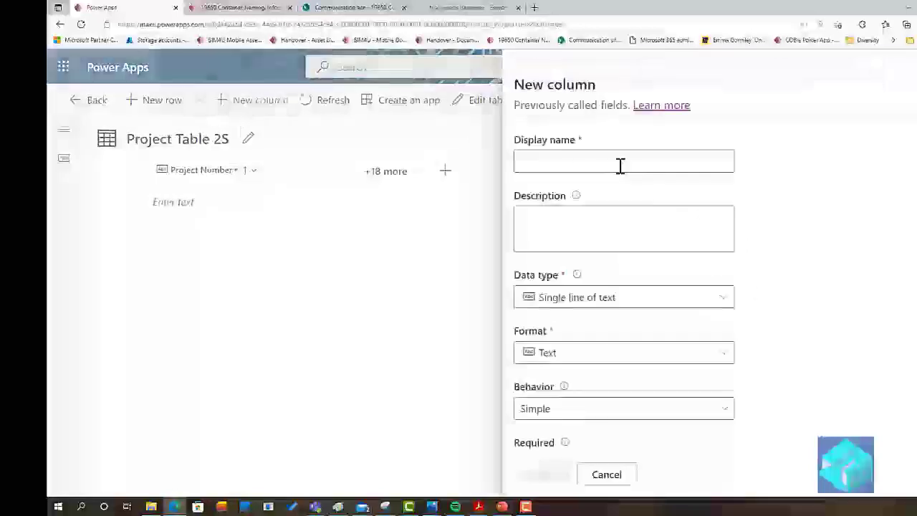
pyautogui.click(625, 161)
pyautogui.write('Project Name')
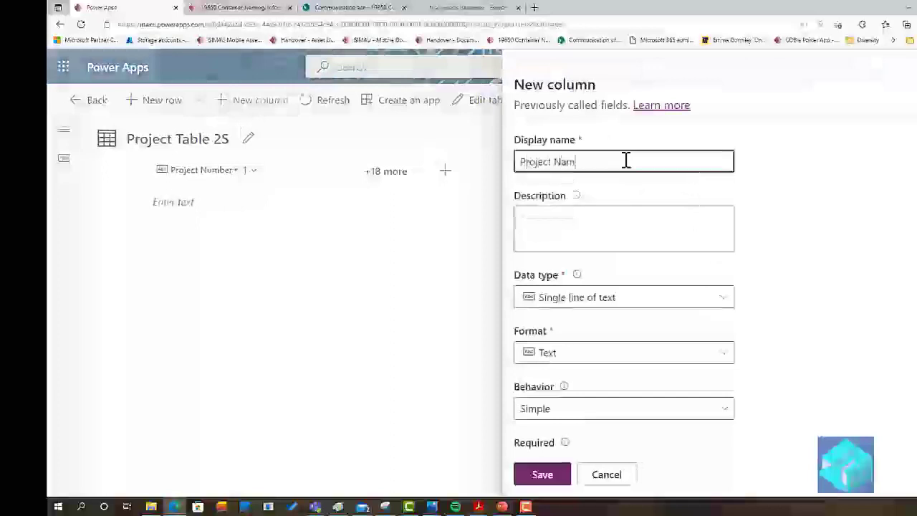
pyautogui.click(556, 483)
# - Show the existing Created On column in Project Table 2 and save the column selection
pyautogui.click(568, 180)
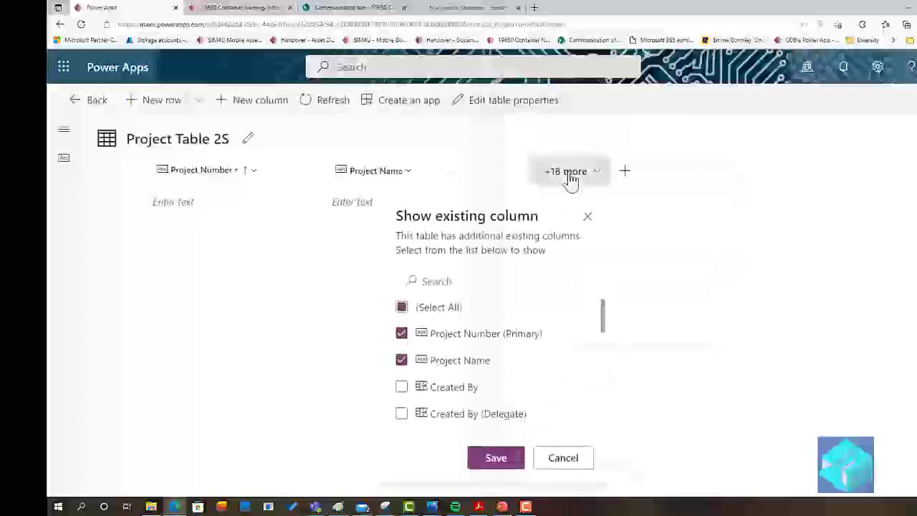
pyautogui.scroll(-2, 509, 370)
pyautogui.click(402, 380)
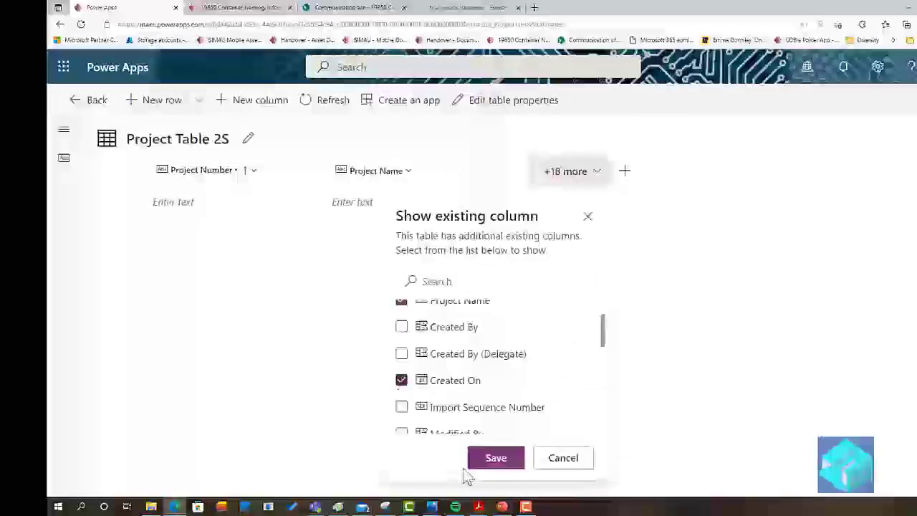
pyautogui.click(485, 462)
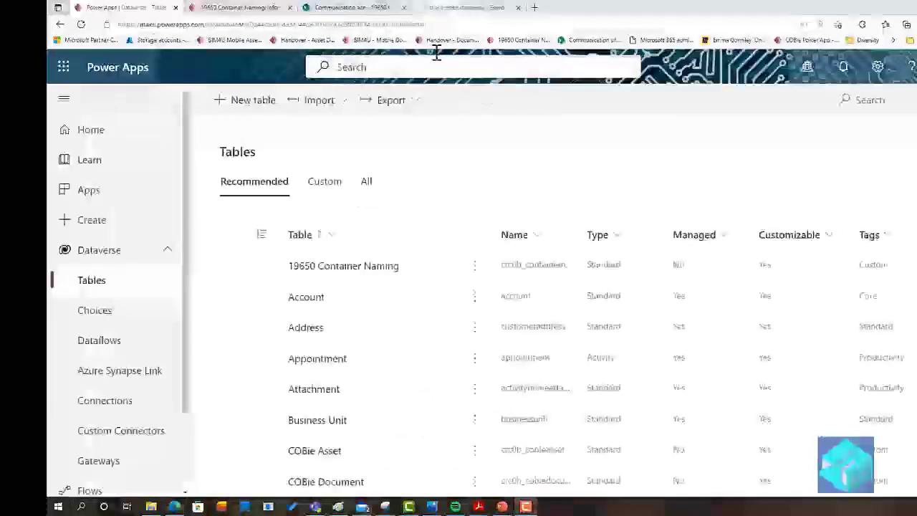
# - Create another new Dataverse table with the display name Originator Table 2 and save it
pyautogui.click(240, 101)
pyautogui.click(564, 192)
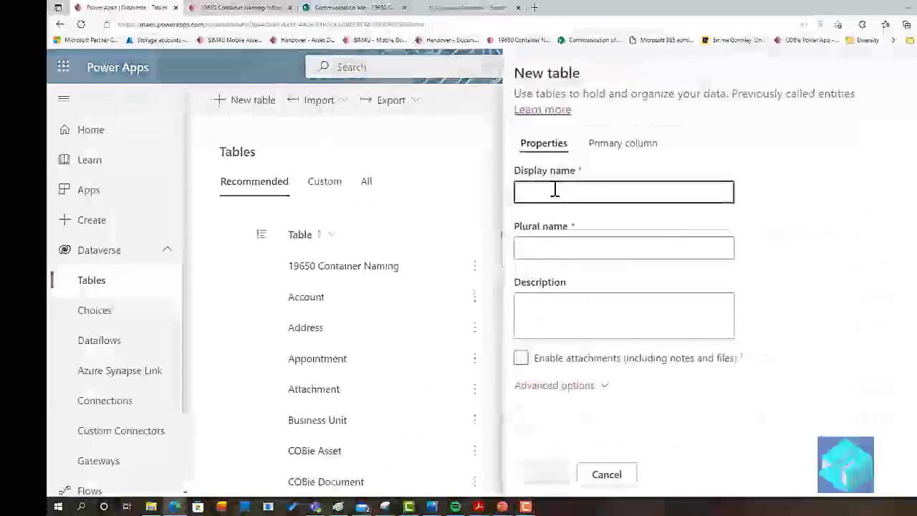
pyautogui.write('Origina')
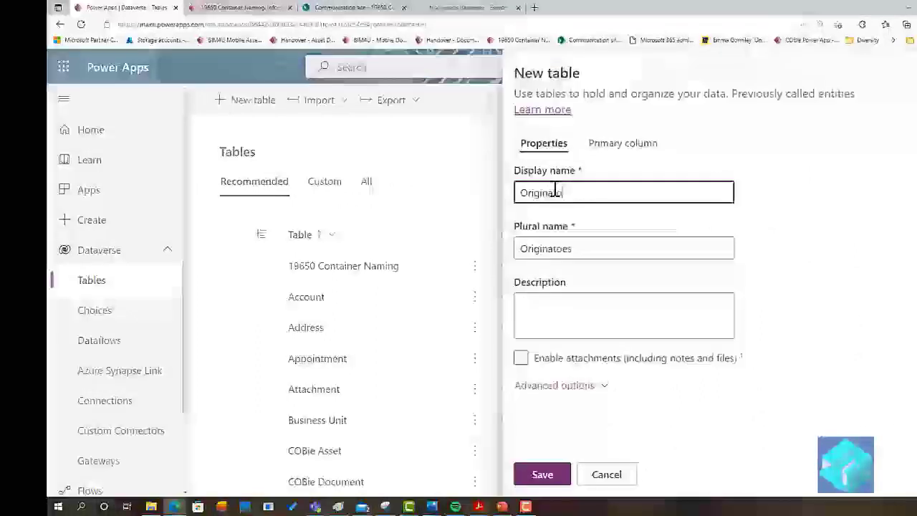
pyautogui.write('tor Table 2')
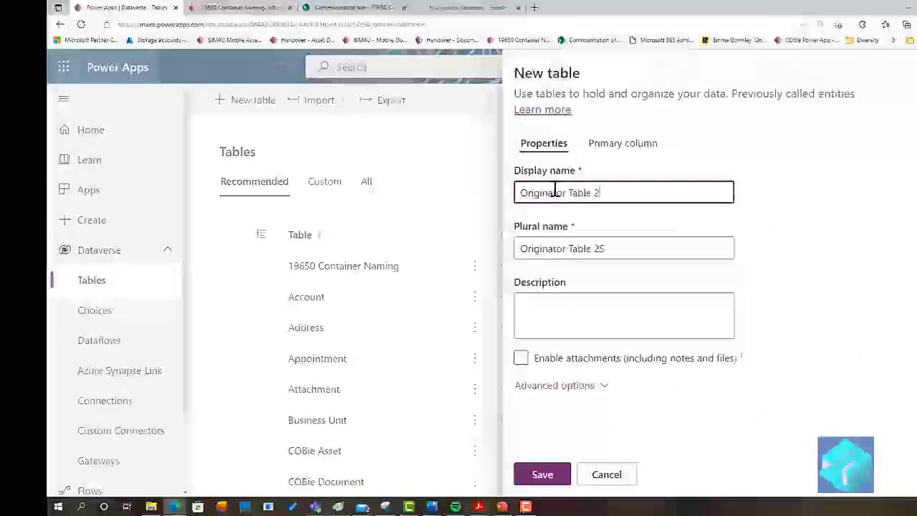
pyautogui.click(591, 387)
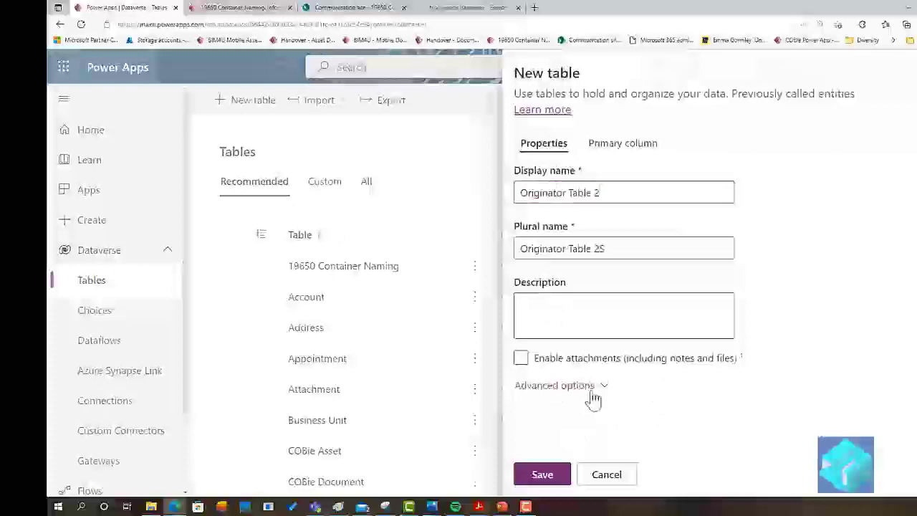
pyautogui.scroll(-10, 611, 376)
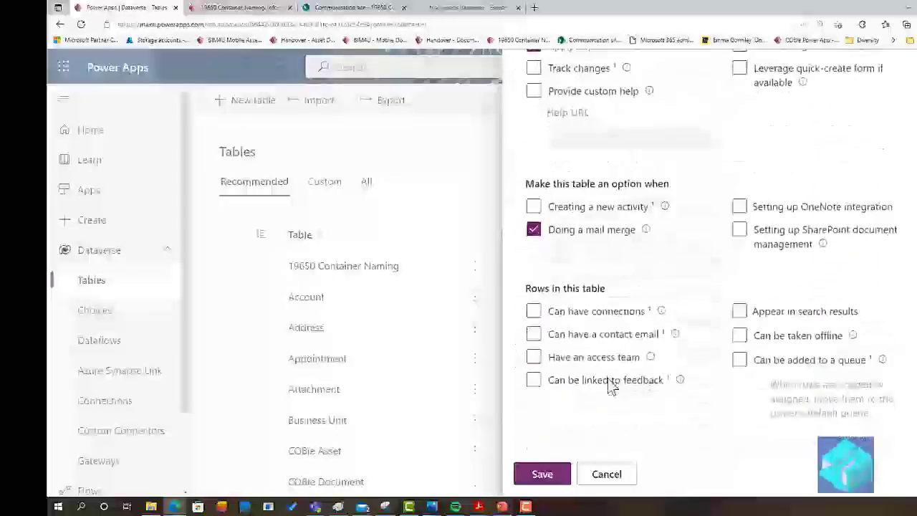
pyautogui.click(542, 475)
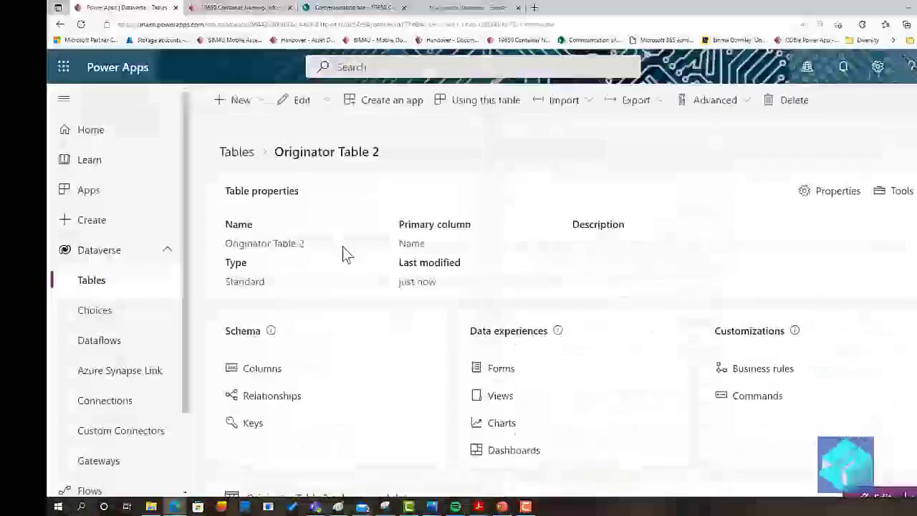
# - Open Originator Table 2 for editing and rename its primary Name column to Originator Name
pyautogui.click(303, 100)
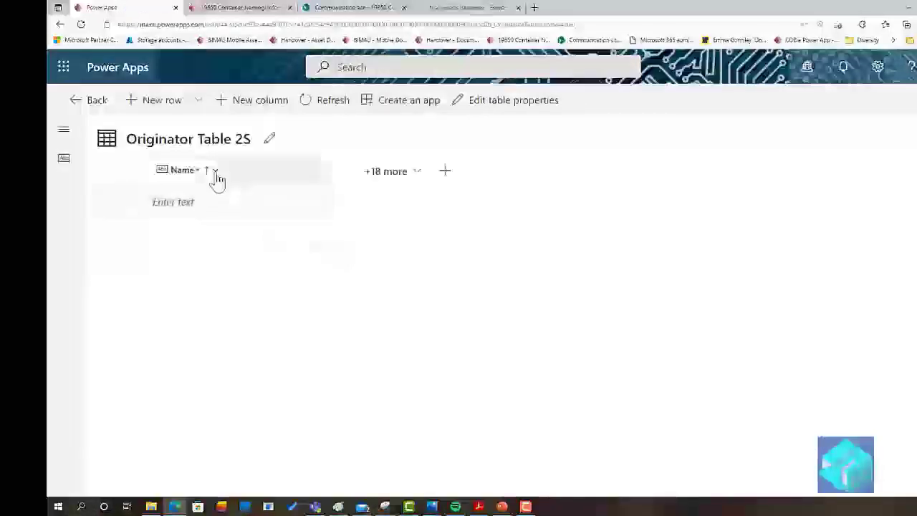
pyautogui.click(215, 180)
pyautogui.click(225, 197)
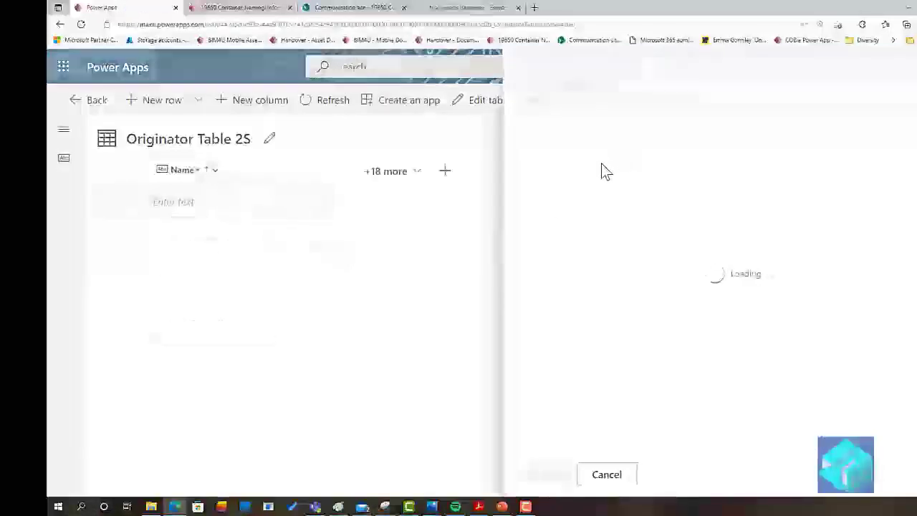
pyautogui.click(522, 161)
pyautogui.write('Originator Name')
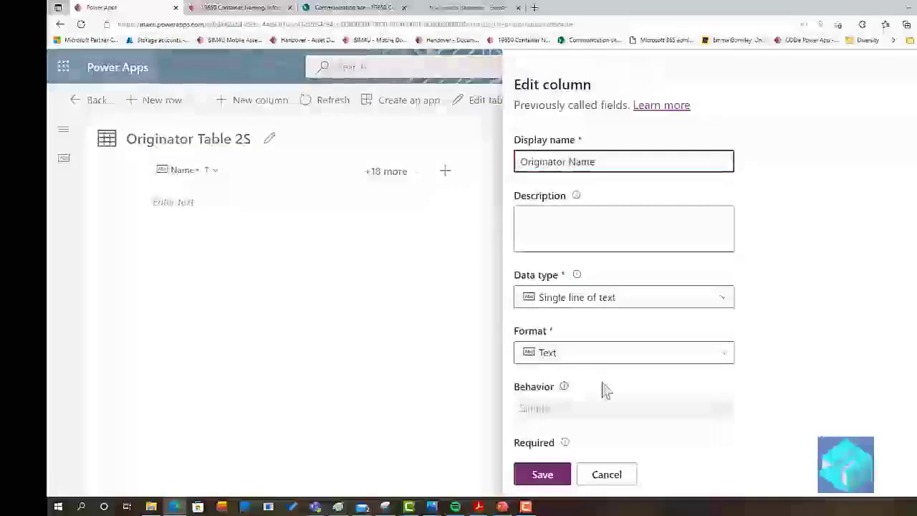
pyautogui.scroll(-3, 604, 389)
pyautogui.click(544, 477)
# - Add a single-line text column with the display name Originator Code to Originator Table 2
pyautogui.click(237, 107)
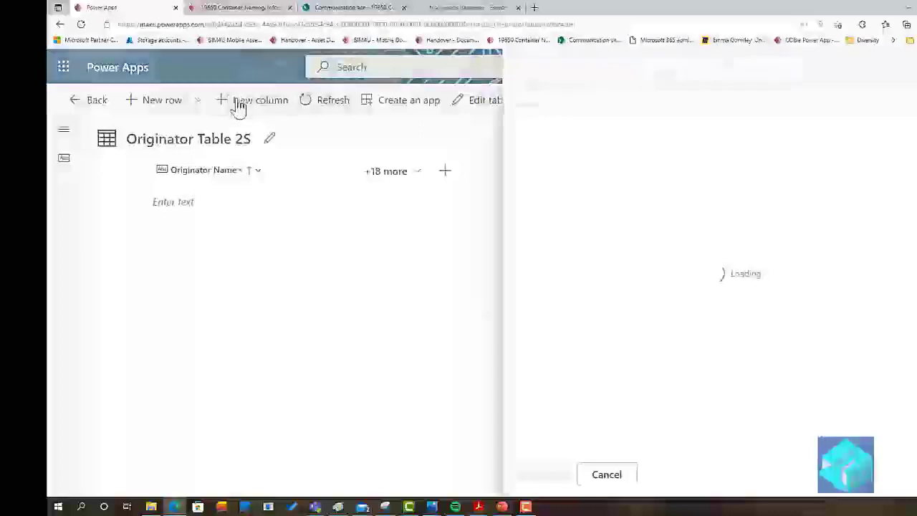
pyautogui.write('Originator Code')
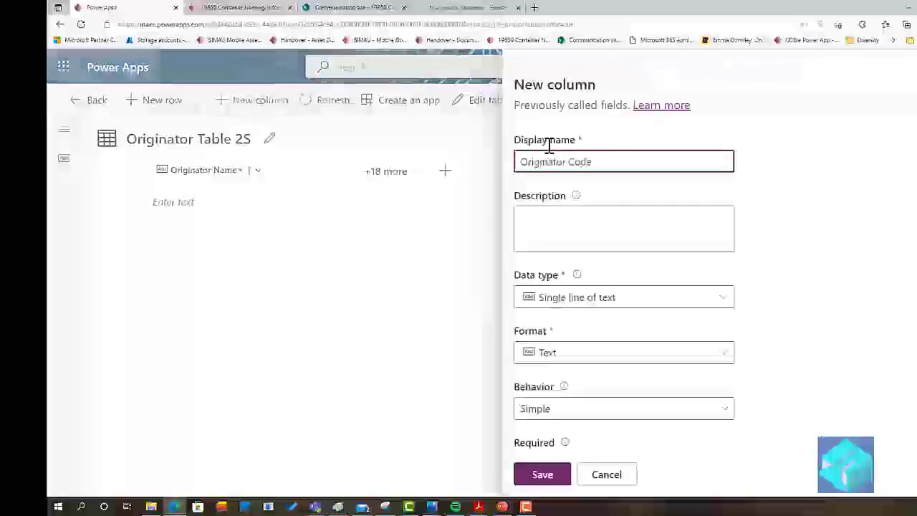
pyautogui.scroll(-2, 604, 308)
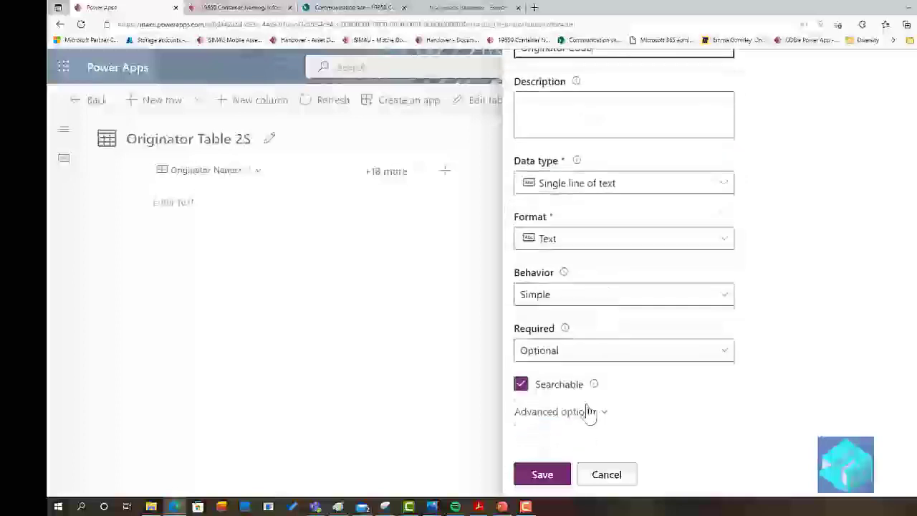
pyautogui.click(602, 356)
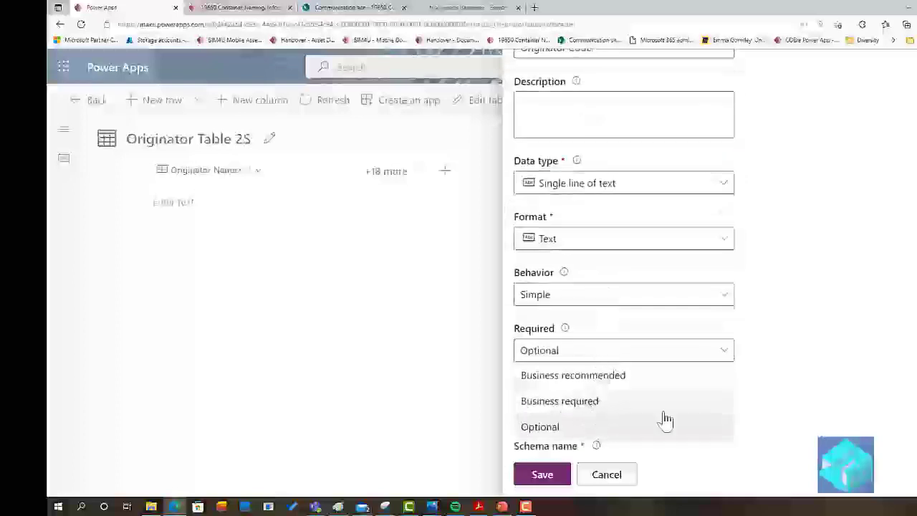
pyautogui.click(562, 477)
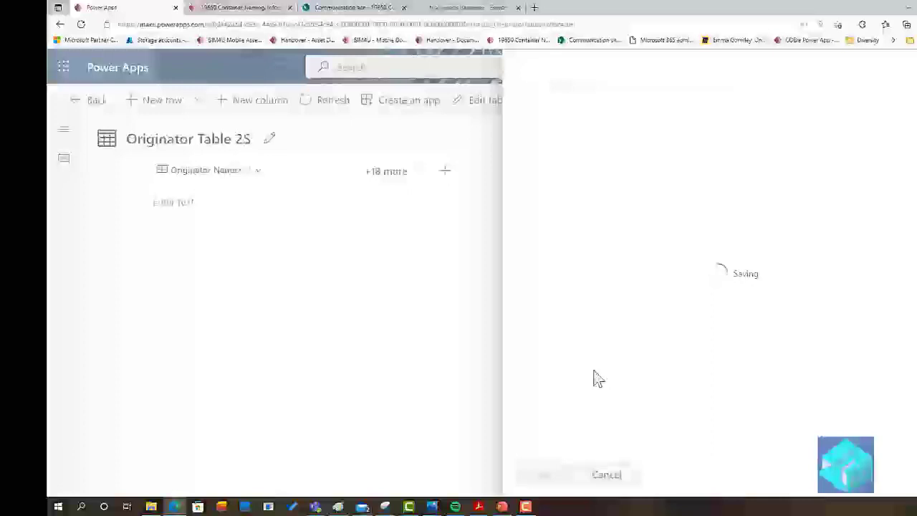
# - Show the existing Created On column in Originator Table 2 and save the column selection
pyautogui.click(563, 172)
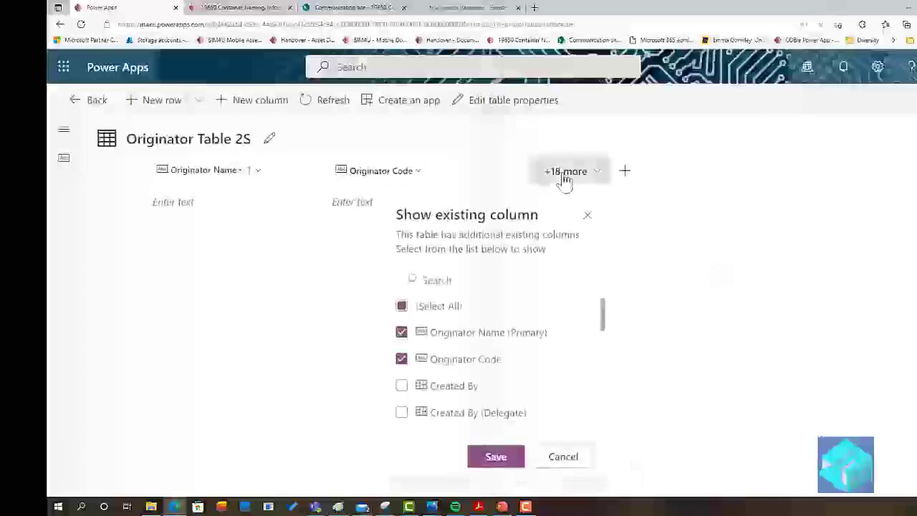
pyautogui.scroll(-3, 459, 380)
pyautogui.click(402, 320)
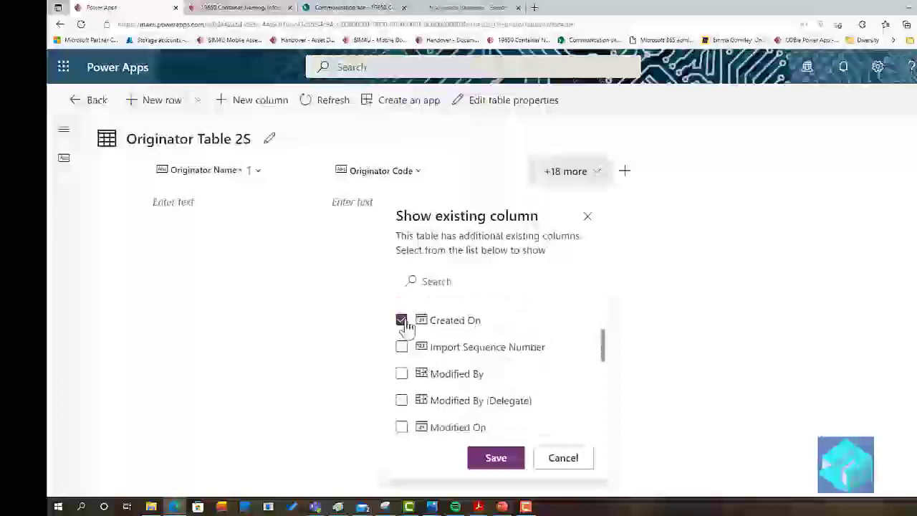
pyautogui.click(496, 461)
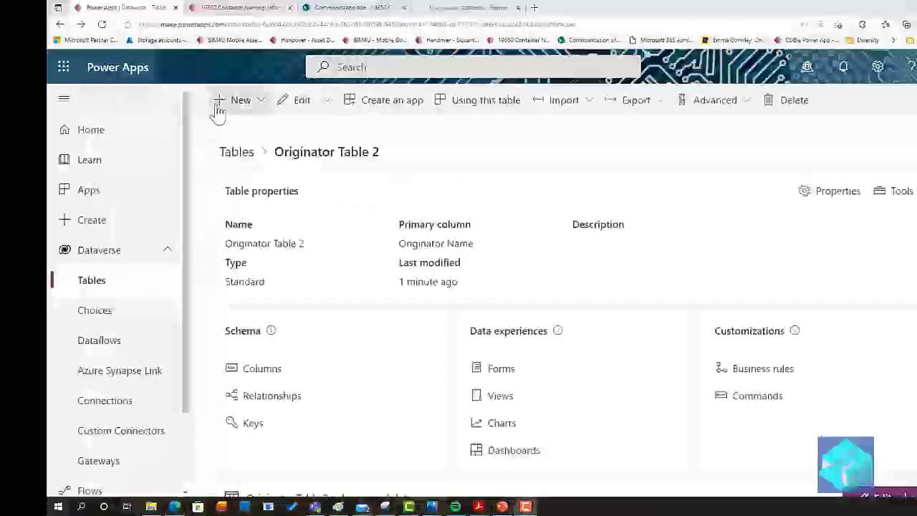
# - Return to the tables list and start a new table with the display name Functional Breakdown 2
pyautogui.click(219, 104)
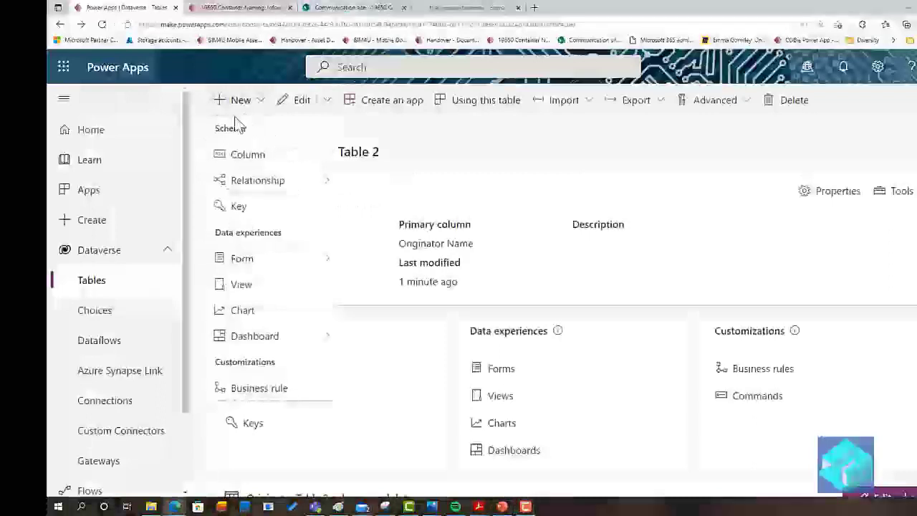
pyautogui.click(236, 101)
pyautogui.click(239, 155)
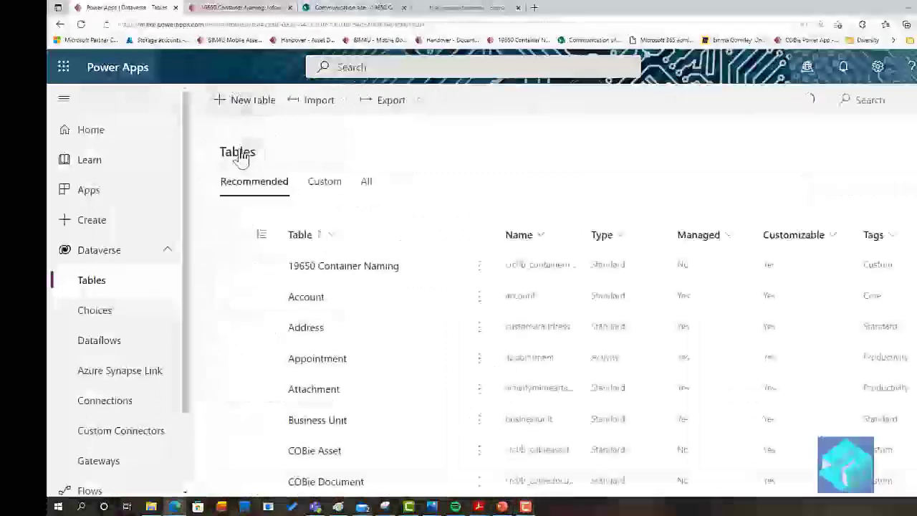
pyautogui.click(247, 102)
pyautogui.click(588, 190)
pyautogui.write('Func')
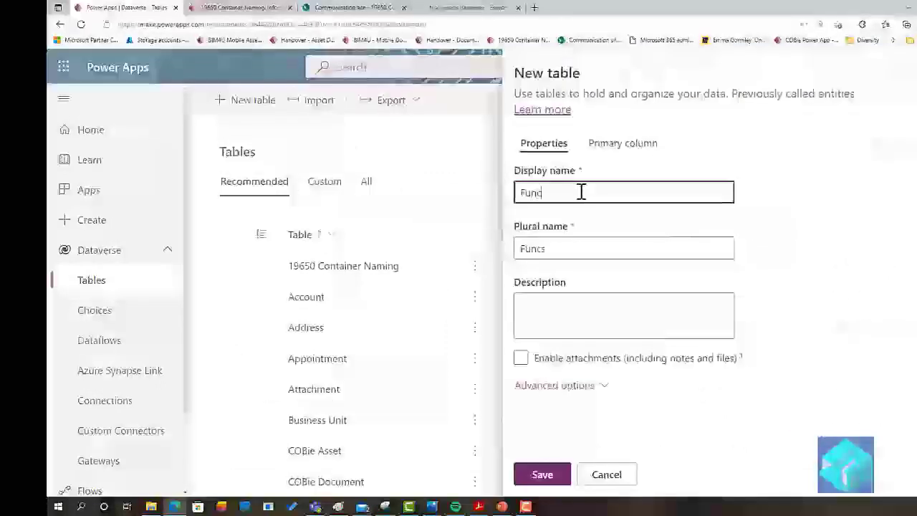
pyautogui.write('tional Breakdown 2')
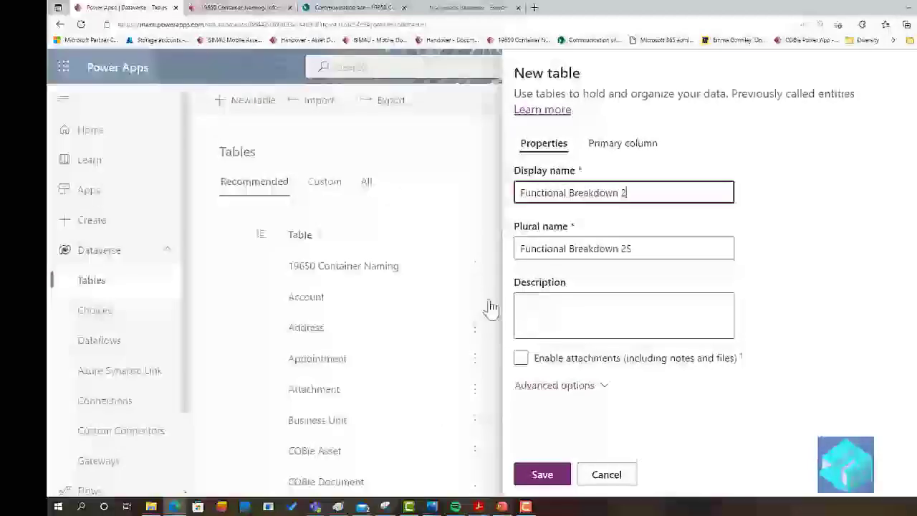
# - Review the advanced options of the new Functional Breakdown 2 table and save the table
pyautogui.click(579, 387)
pyautogui.scroll(-2, 589, 352)
pyautogui.scroll(-2, 589, 351)
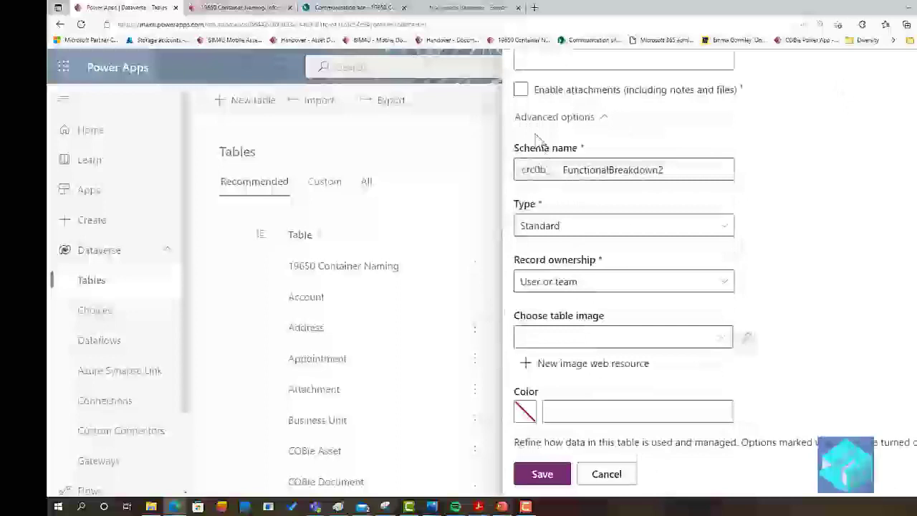
pyautogui.click(521, 91)
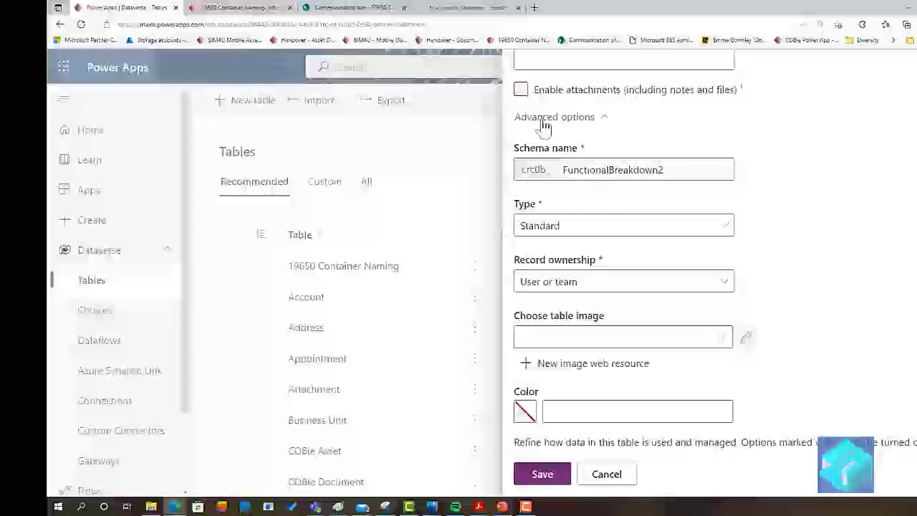
pyautogui.scroll(-6, 584, 322)
pyautogui.click(542, 474)
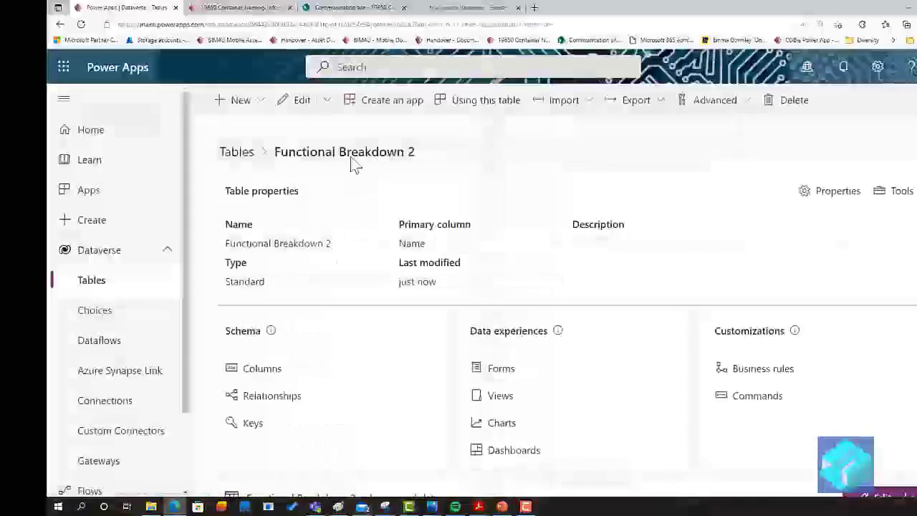
# - Open Functional Breakdown 2 for editing and rename its primary Name column to Function Code
pyautogui.click(300, 102)
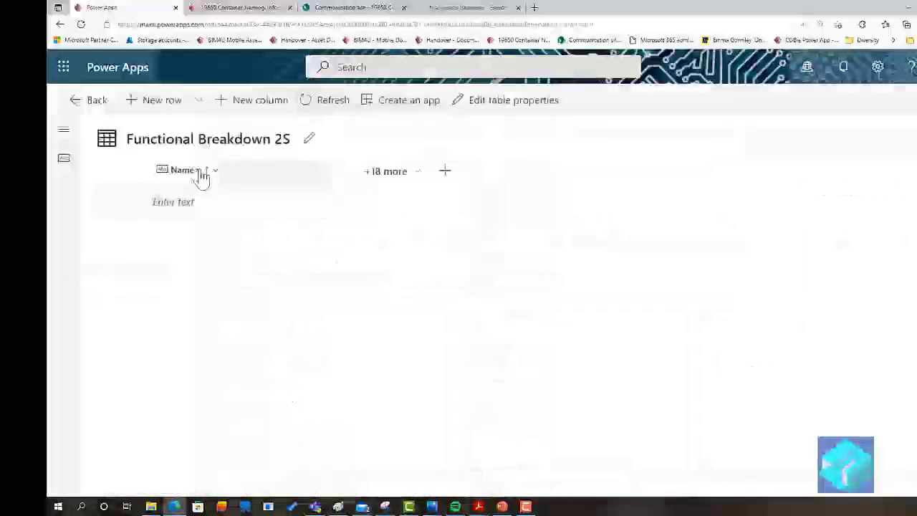
pyautogui.click(217, 179)
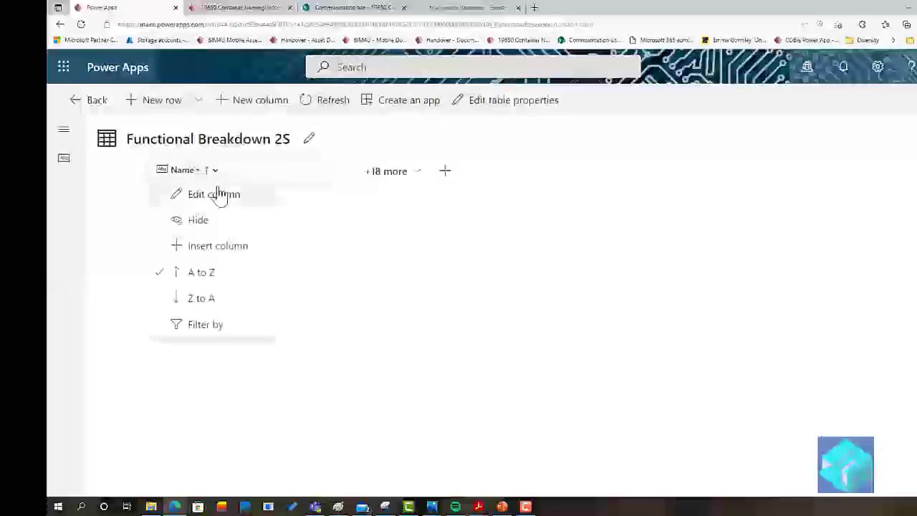
pyautogui.click(219, 191)
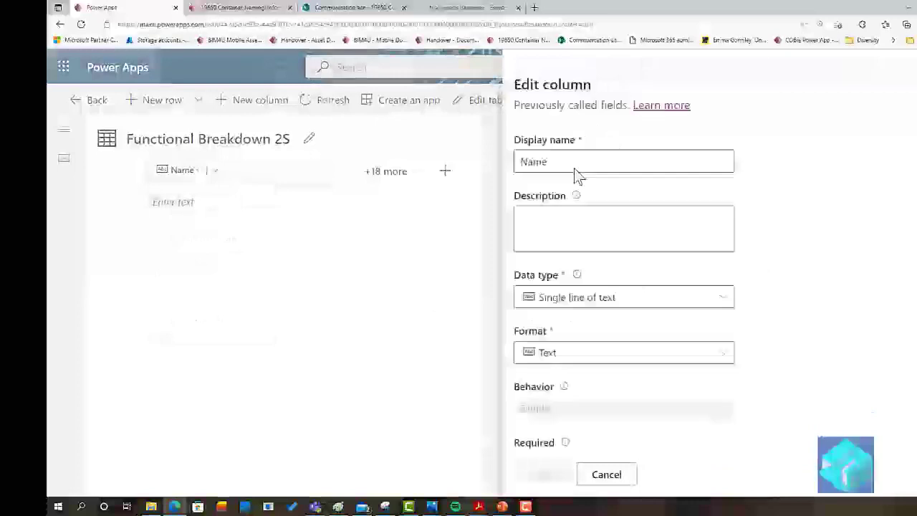
pyautogui.doubleClick(523, 162)
pyautogui.write('Fu')
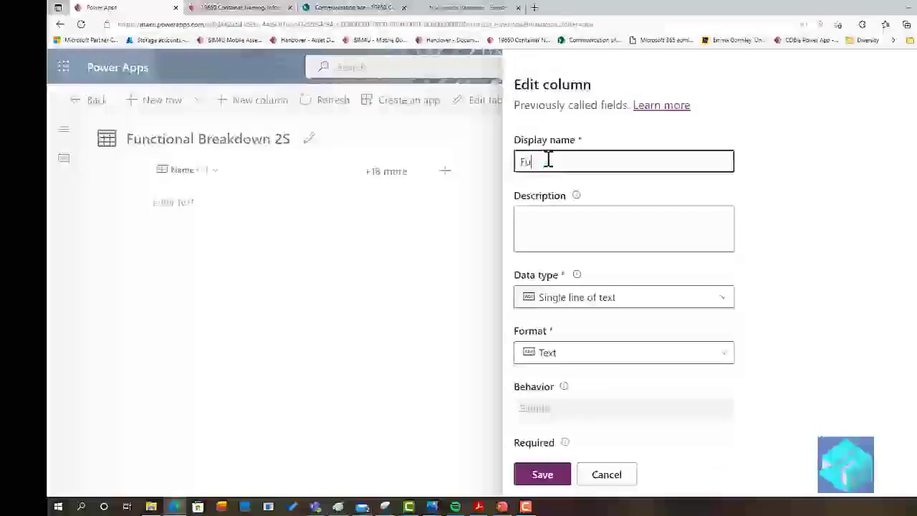
pyautogui.write('nction Code')
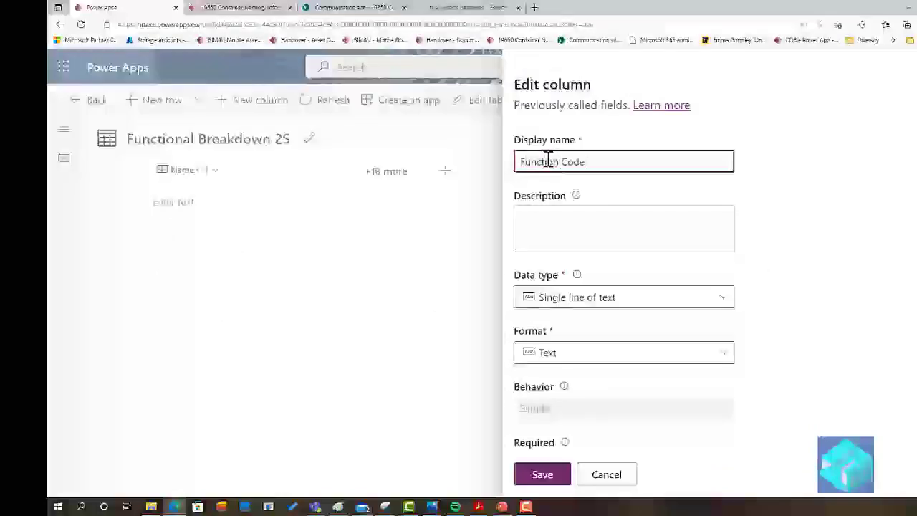
pyautogui.click(563, 473)
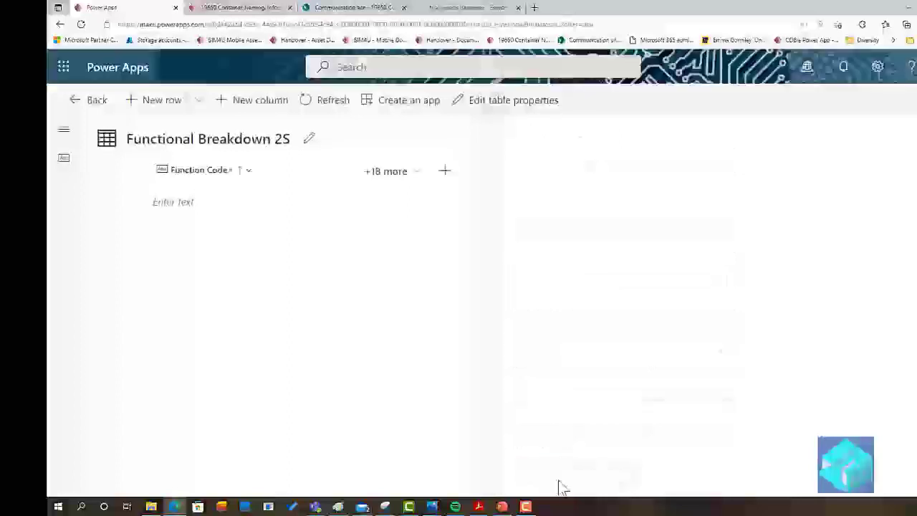
# - Add a single-line text column with the display name Function - Description to Functional Breakdown 2
pyautogui.click(231, 99)
pyautogui.click(600, 155)
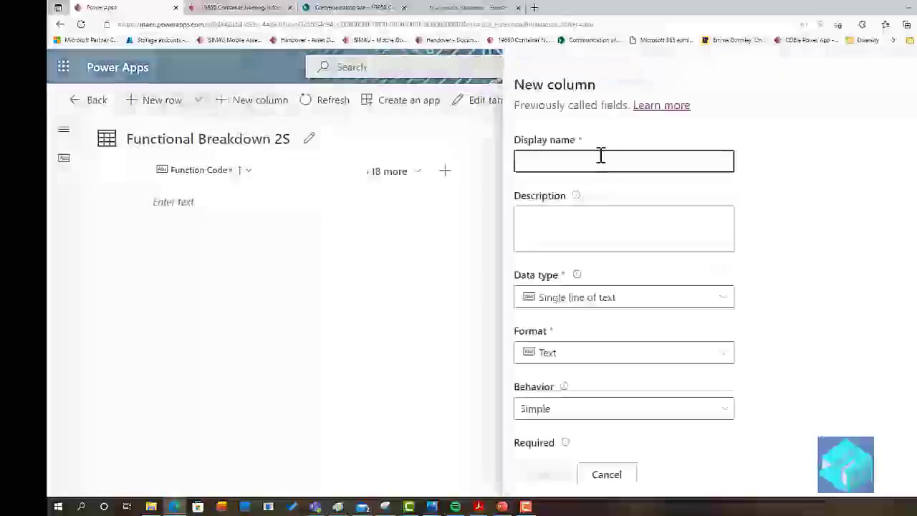
pyautogui.write('Function -')
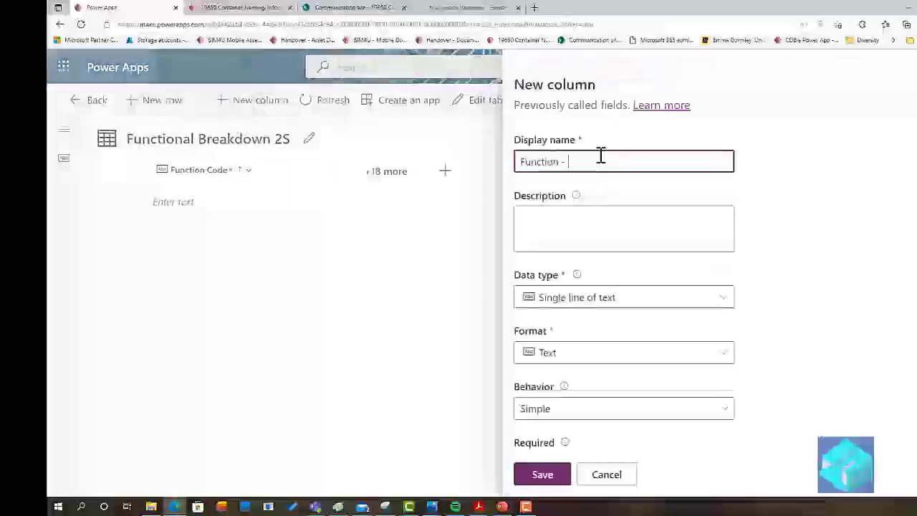
pyautogui.write(' Description')
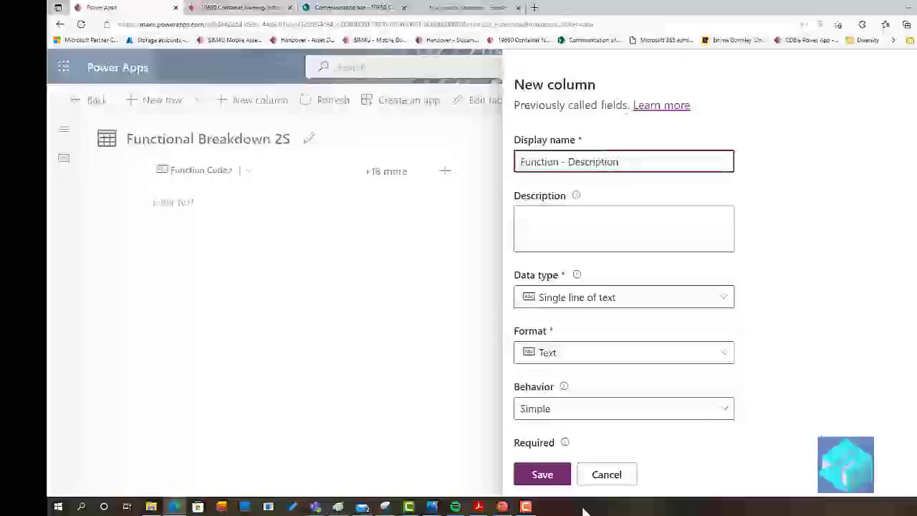
pyautogui.click(543, 474)
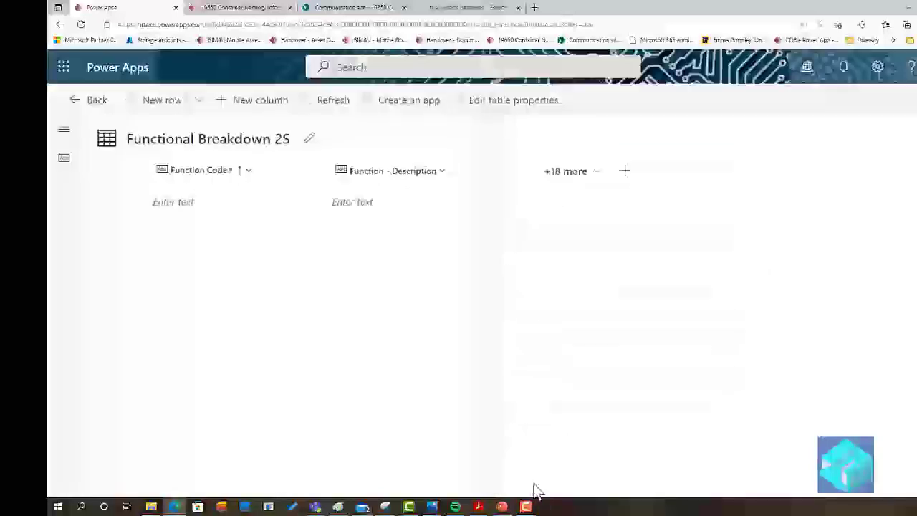
# - Return to the tables list, then create and save a new table with the display name Spatial Code 2
pyautogui.click(86, 104)
pyautogui.click(236, 151)
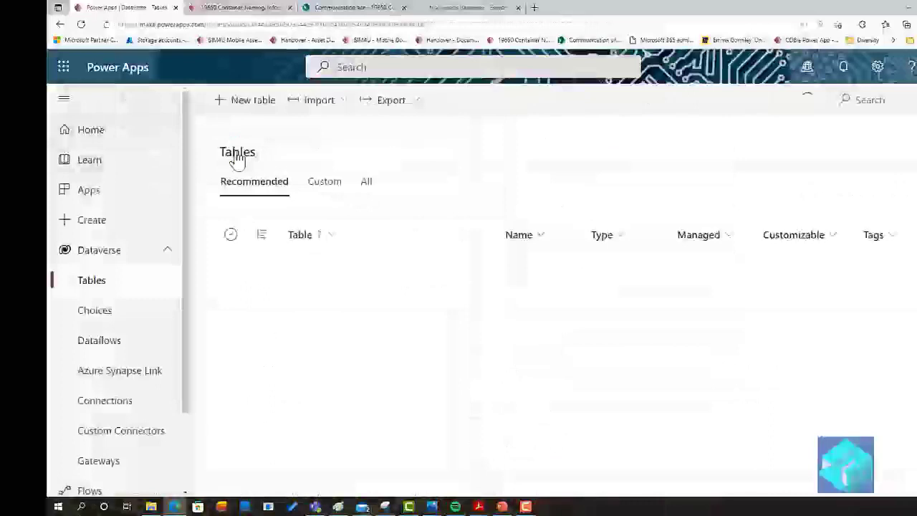
pyautogui.click(243, 100)
pyautogui.click(529, 194)
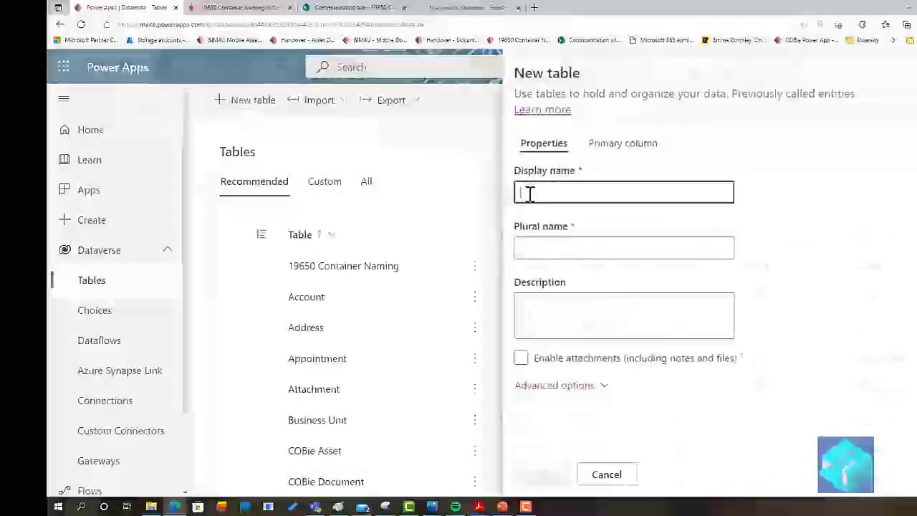
pyautogui.write('Spa')
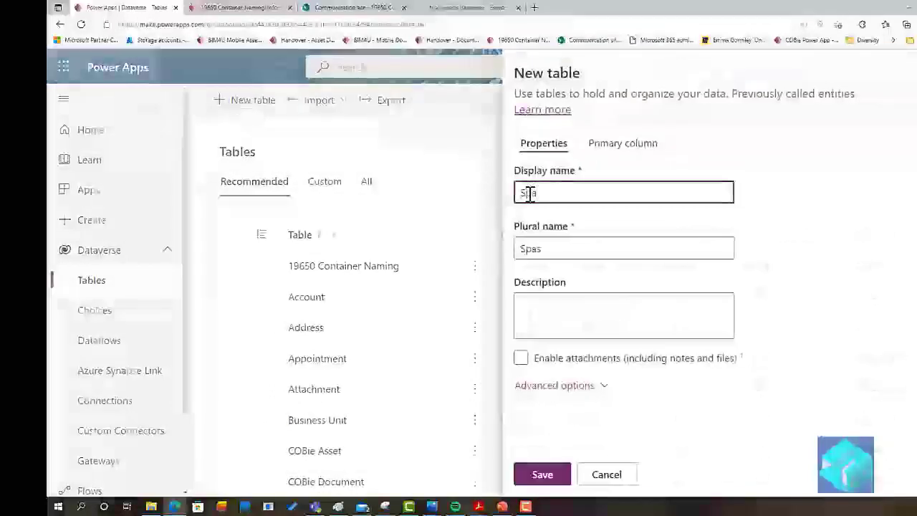
pyautogui.write('tial Code 2')
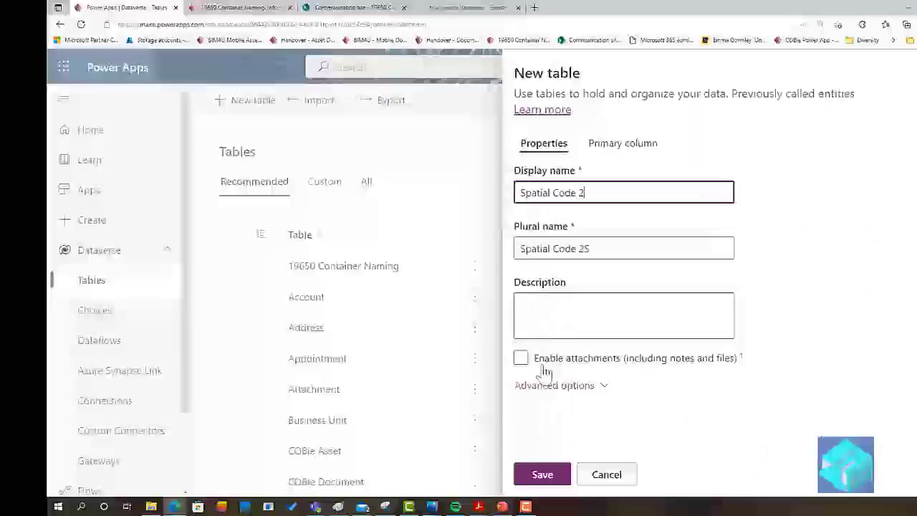
pyautogui.click(544, 476)
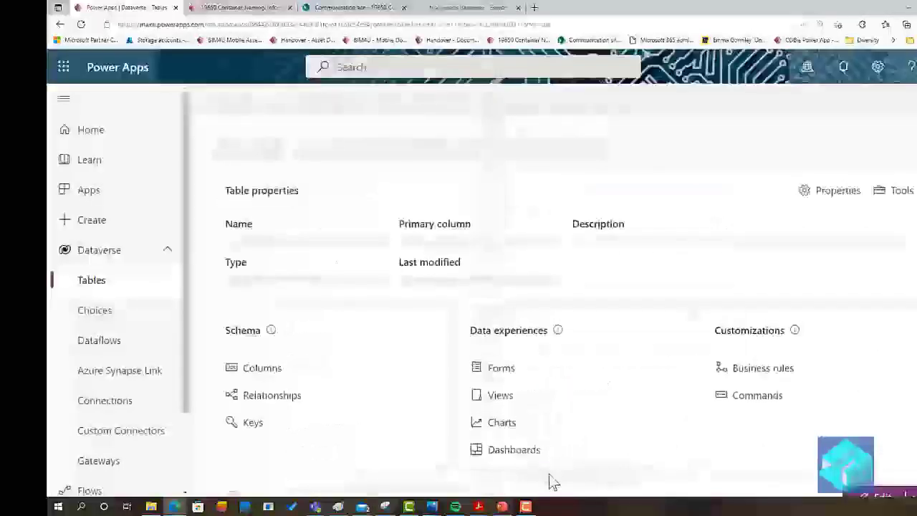
# - Open Spatial Code 2 for editing and rename its primary Name column to Spatial Code
pyautogui.click(295, 101)
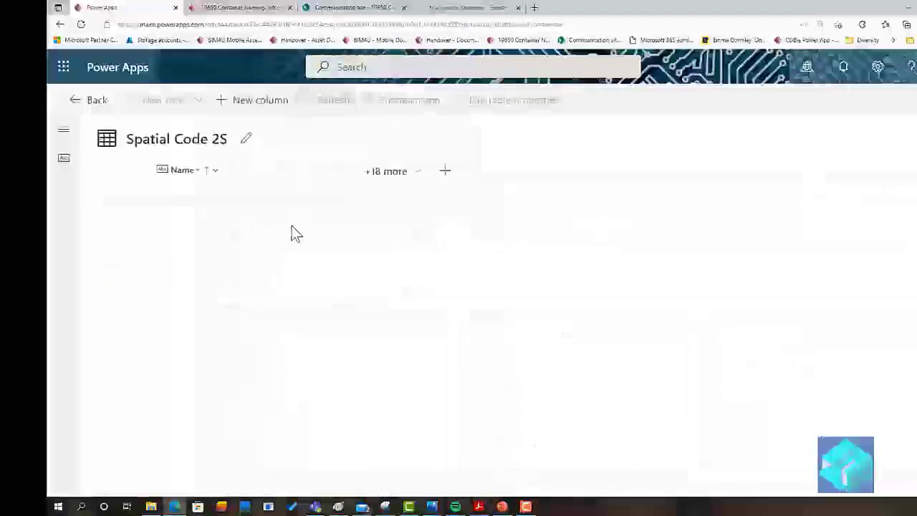
pyautogui.click(215, 172)
pyautogui.click(209, 194)
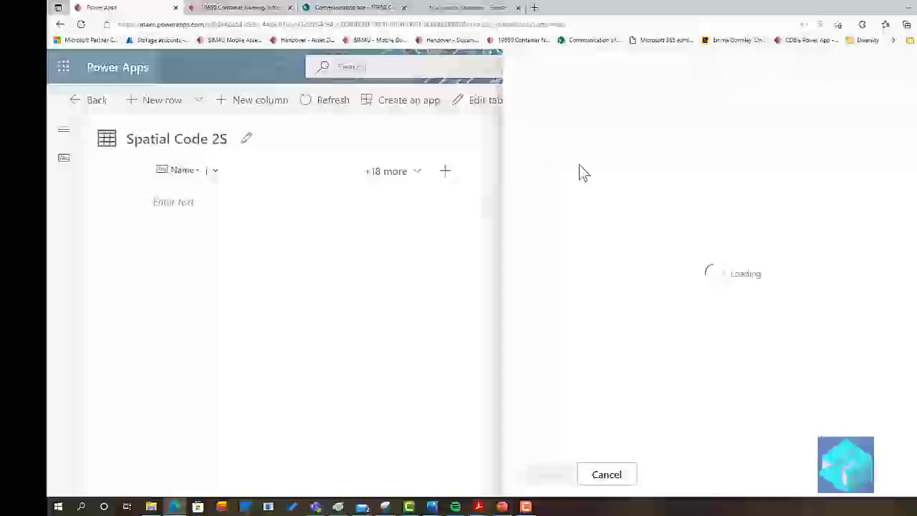
pyautogui.doubleClick(543, 160)
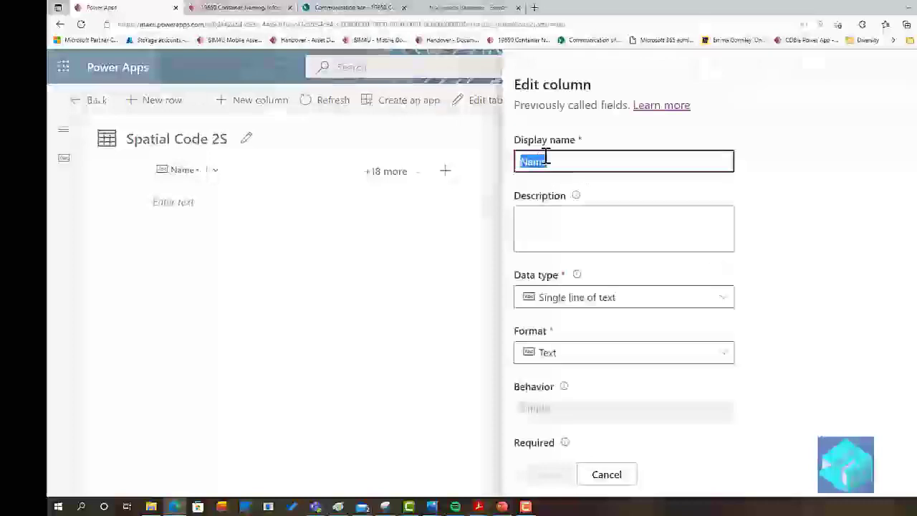
pyautogui.write('Spatial')
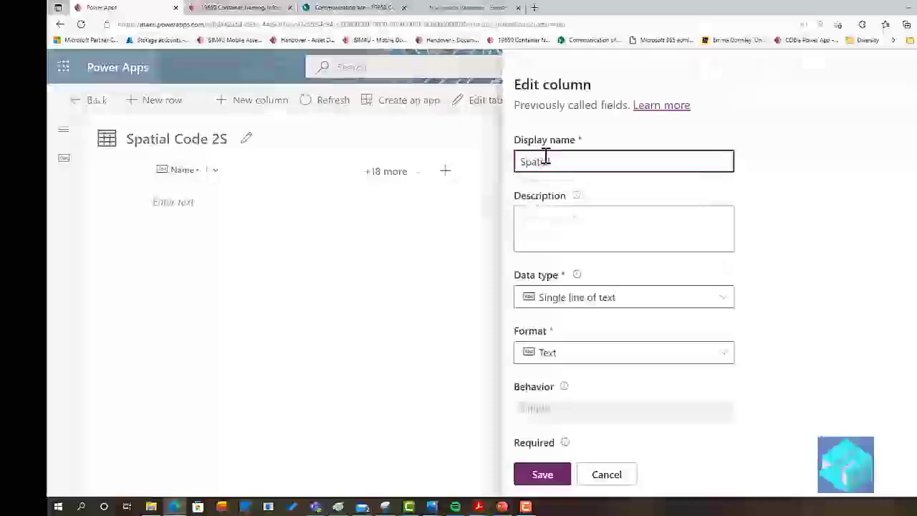
pyautogui.write(' Code')
pyautogui.click(557, 478)
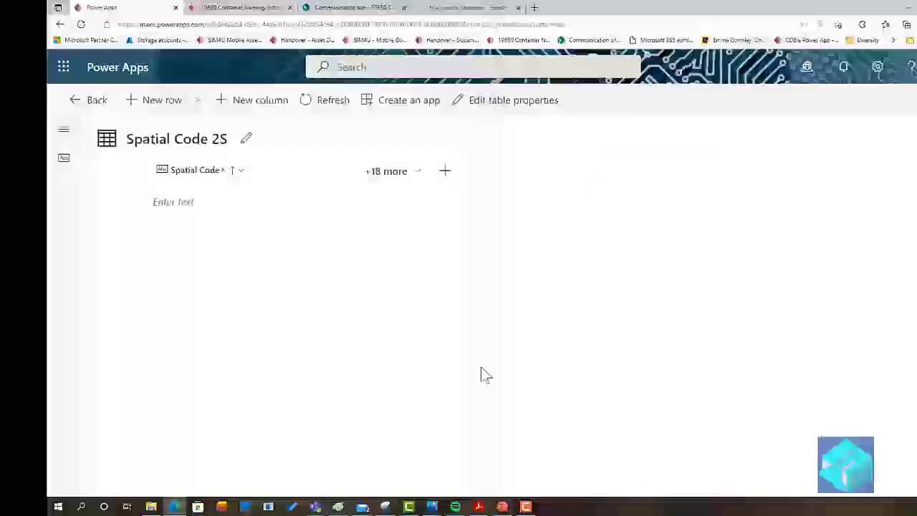
# - Add a single-line text column with the display name Spatial - Description to Spatial Code 2
pyautogui.click(259, 101)
pyautogui.click(599, 159)
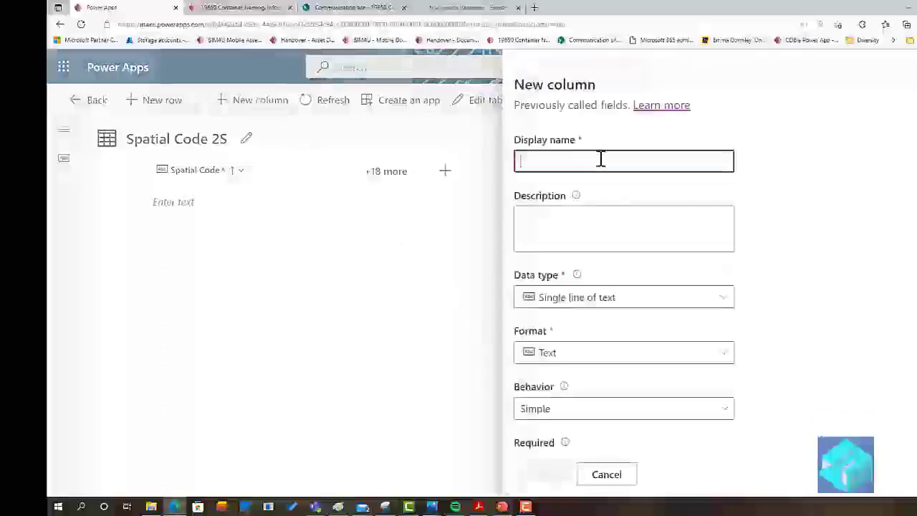
pyautogui.write('Spatial - ')
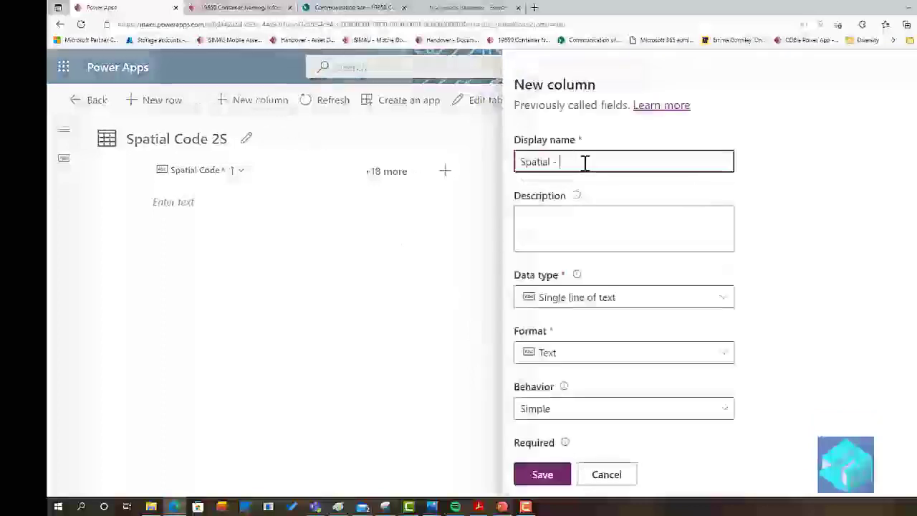
pyautogui.write('Description')
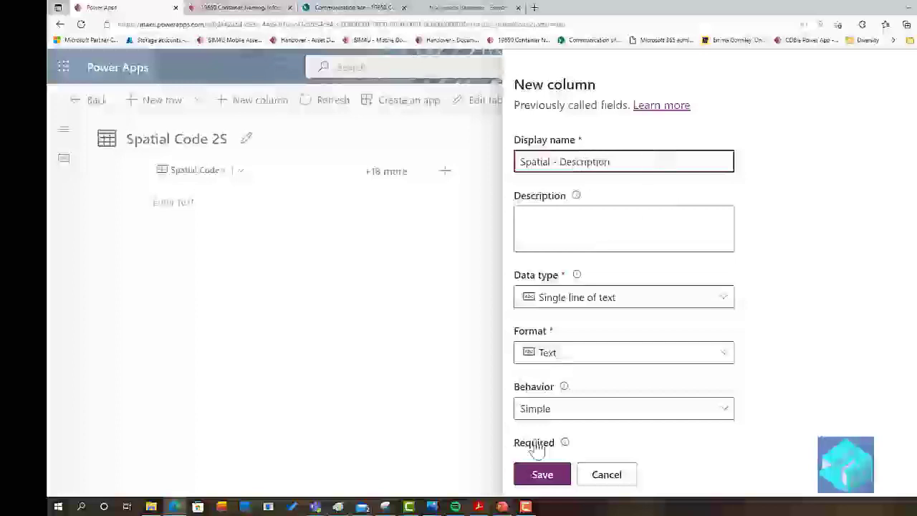
pyautogui.click(551, 479)
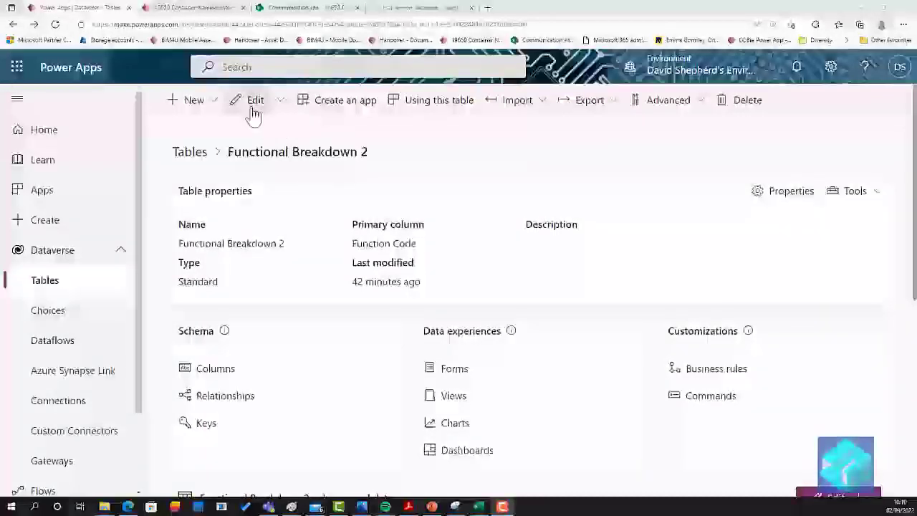
# - Open Functional Breakdown 2 in the table editor to check its columns and existing rows, and return to the table overview
pyautogui.click(519, 106)
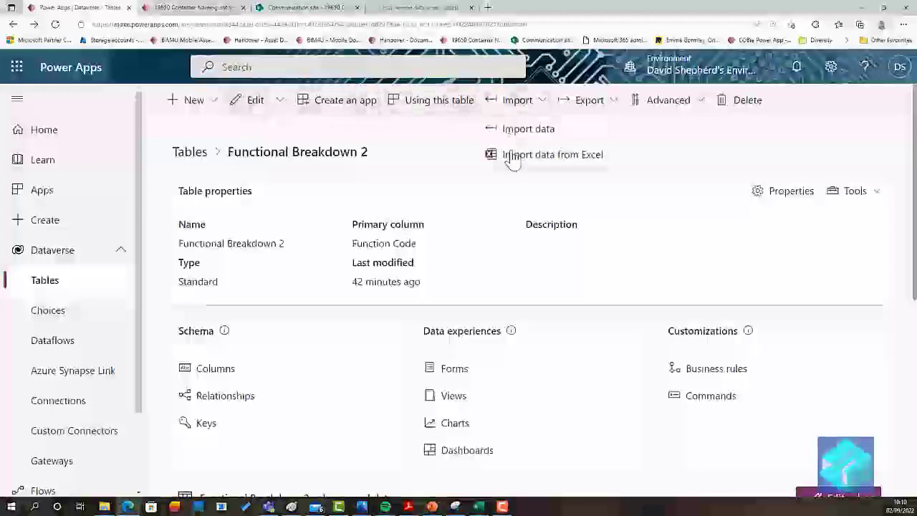
pyautogui.click(428, 155)
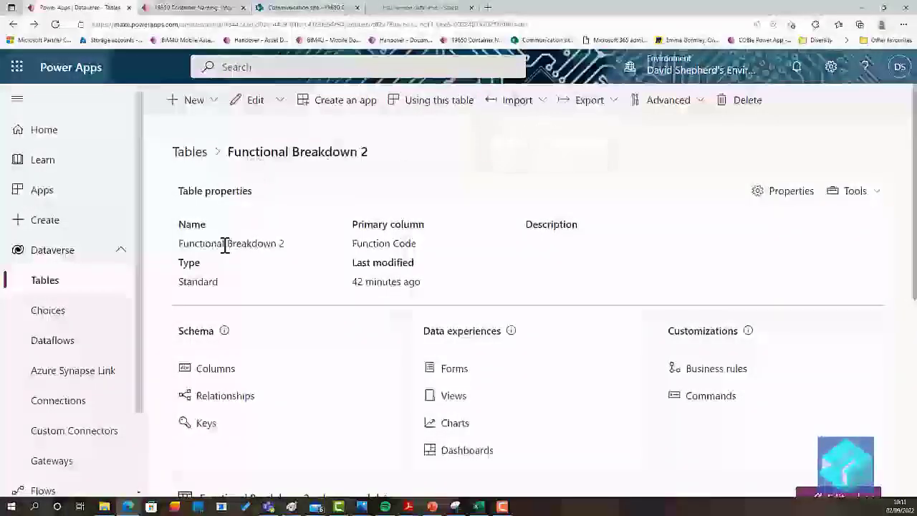
pyautogui.click(252, 101)
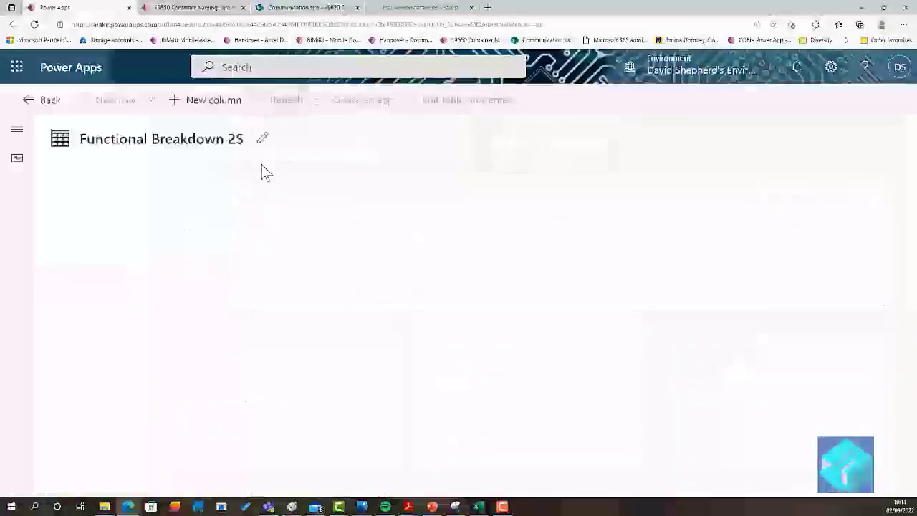
pyautogui.click(196, 213)
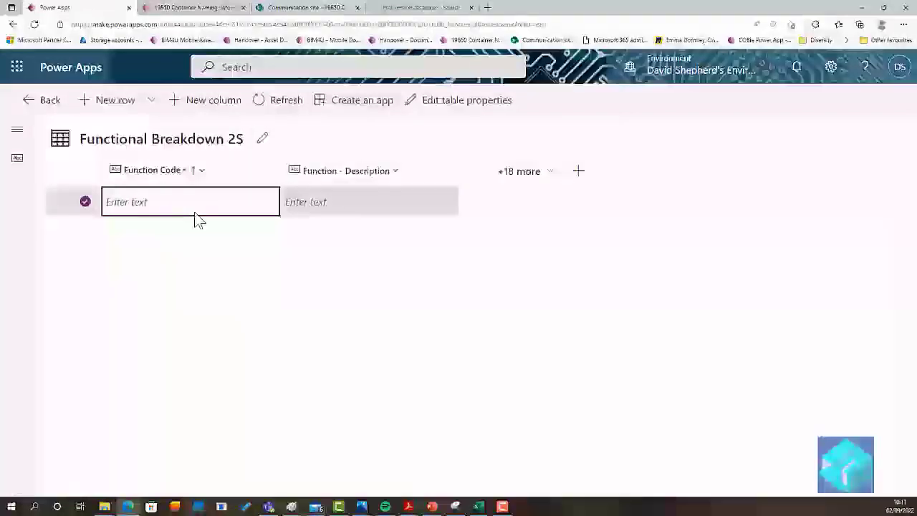
pyautogui.click(315, 213)
pyautogui.click(27, 101)
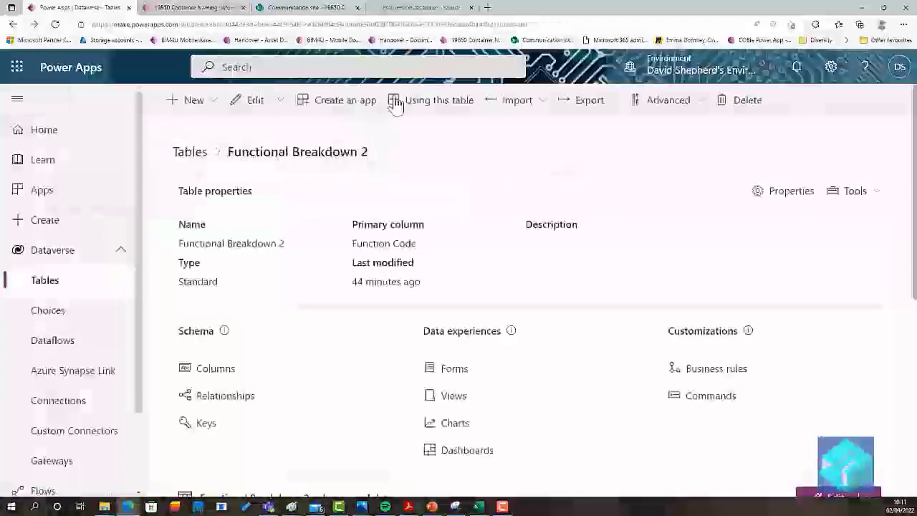
# - Start an Excel data import for Functional Breakdown 2 and check the codes and descriptions in the Functional Breakdown - Table Import workbook in Excel
pyautogui.click(528, 102)
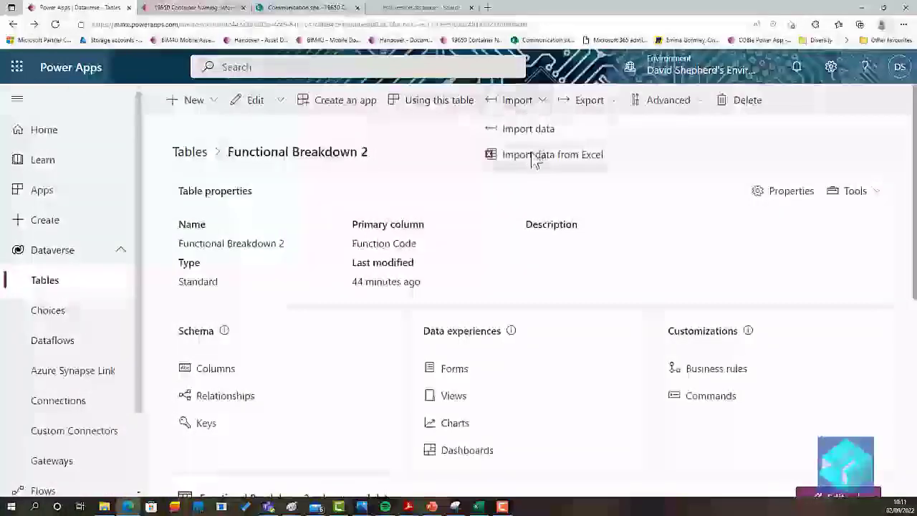
pyautogui.click(530, 154)
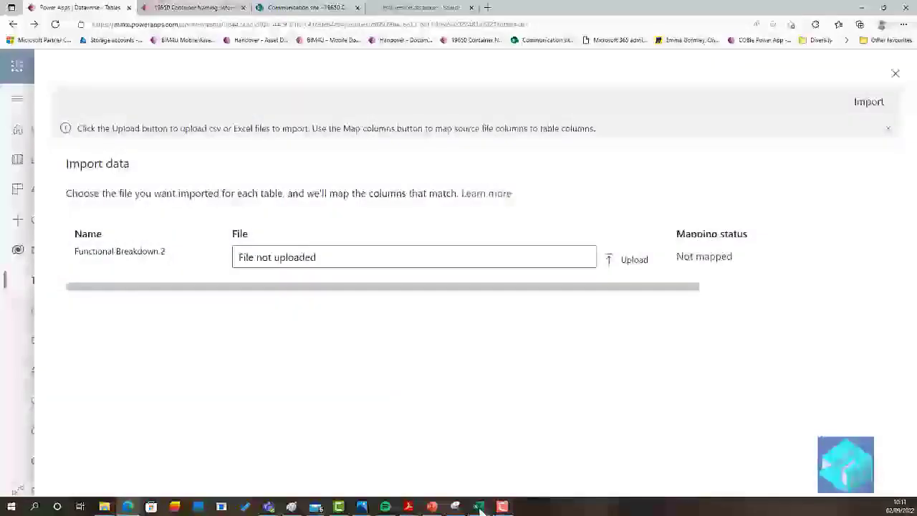
pyautogui.moveTo(480, 507)
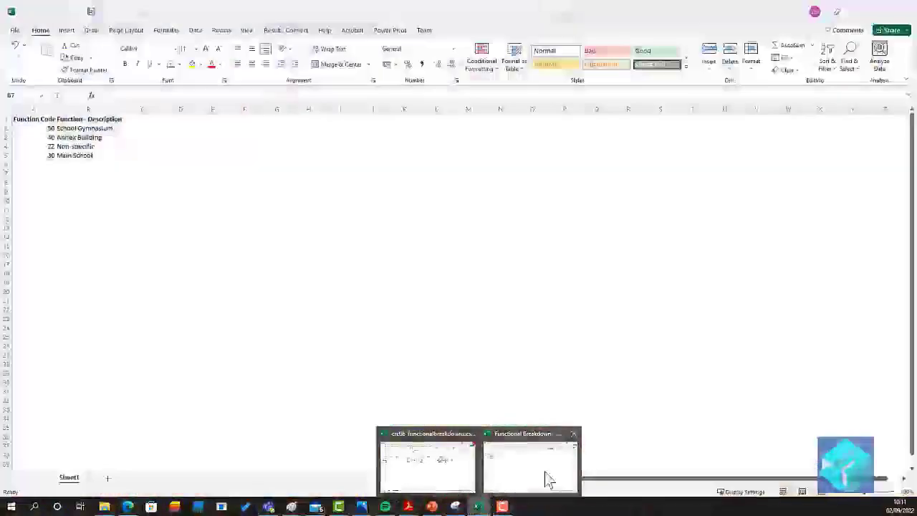
pyautogui.click(546, 477)
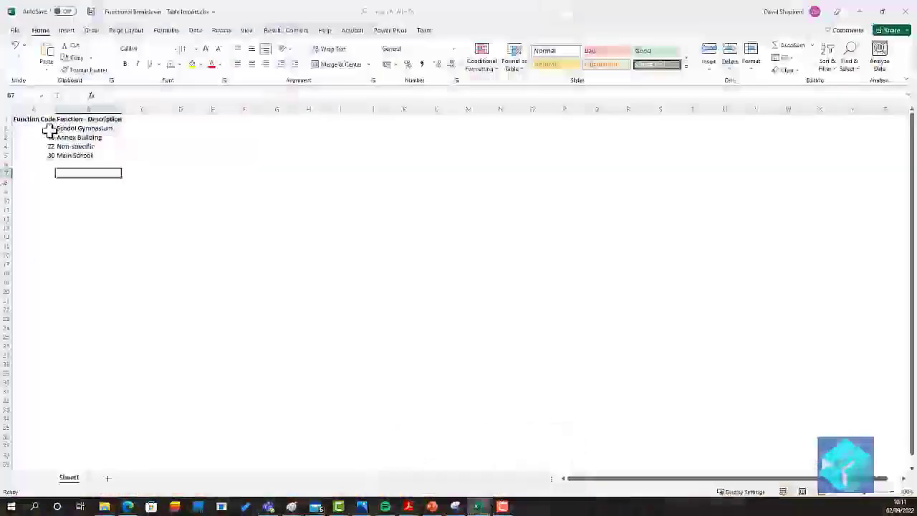
pyautogui.moveTo(50, 130); pyautogui.dragTo(58, 163)
pyautogui.click(62, 191)
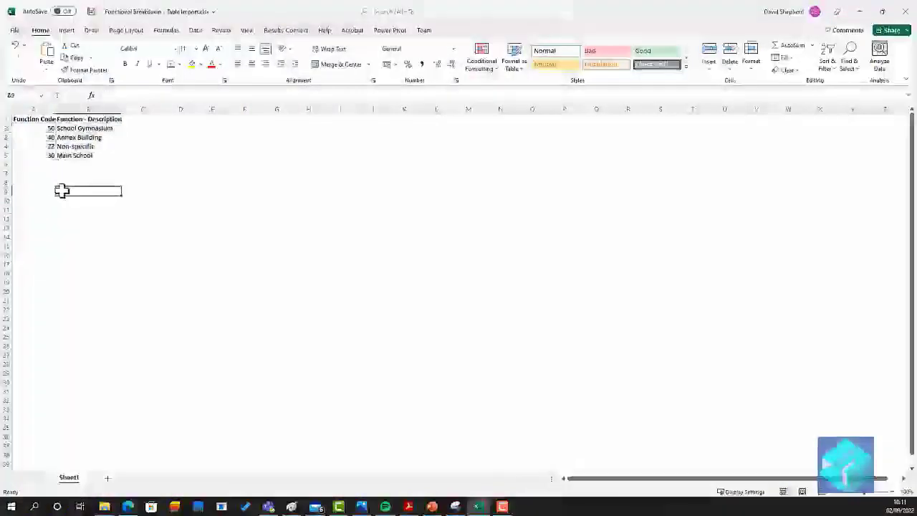
pyautogui.hotkey('alt', 'Tab')
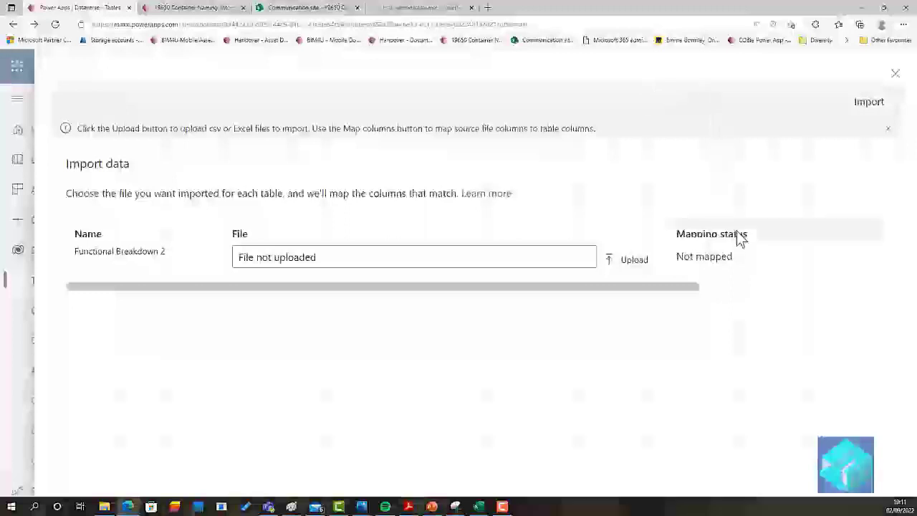
# - Upload Functional Breakdown - Table Import.xlsx as the import source for Functional Breakdown 2
pyautogui.click(610, 262)
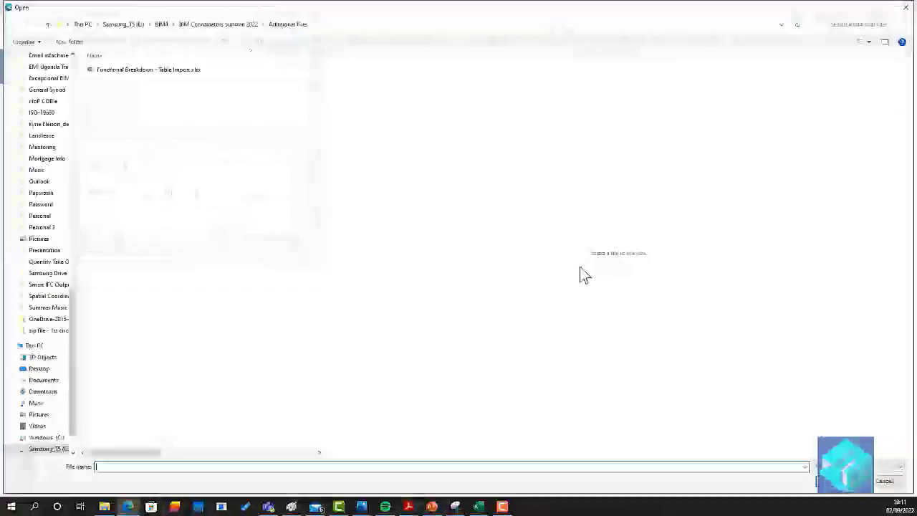
pyautogui.click(185, 71)
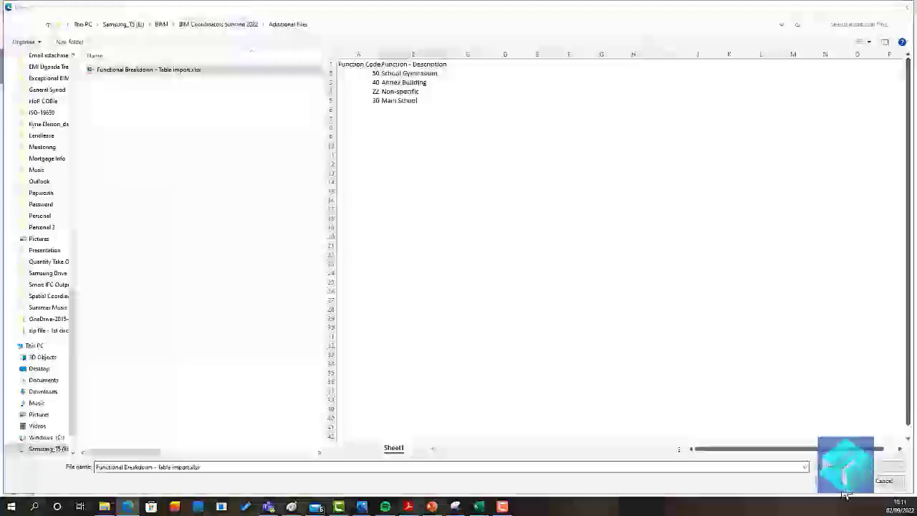
pyautogui.click(844, 492)
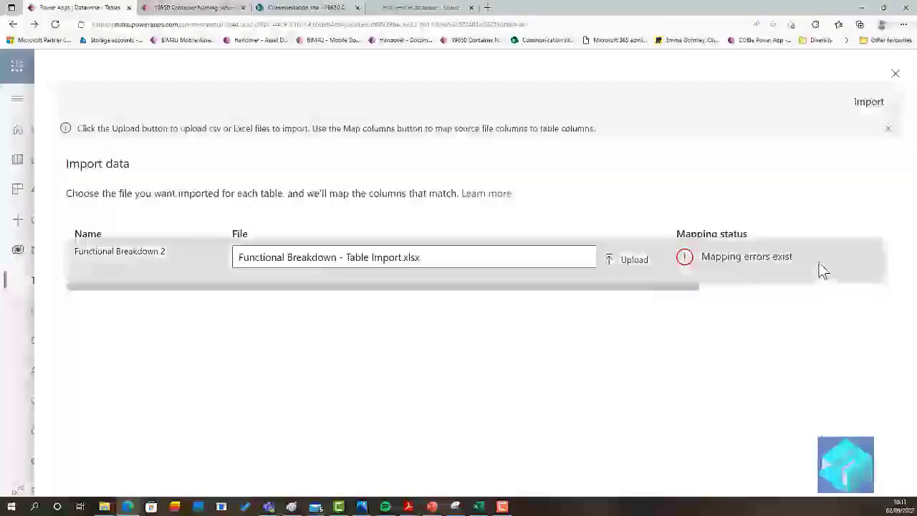
# - Map the table's Function - Description and Function Code columns to the source columns of the same names and save the mapping
pyautogui.moveTo(659, 288); pyautogui.dragTo(810, 288)
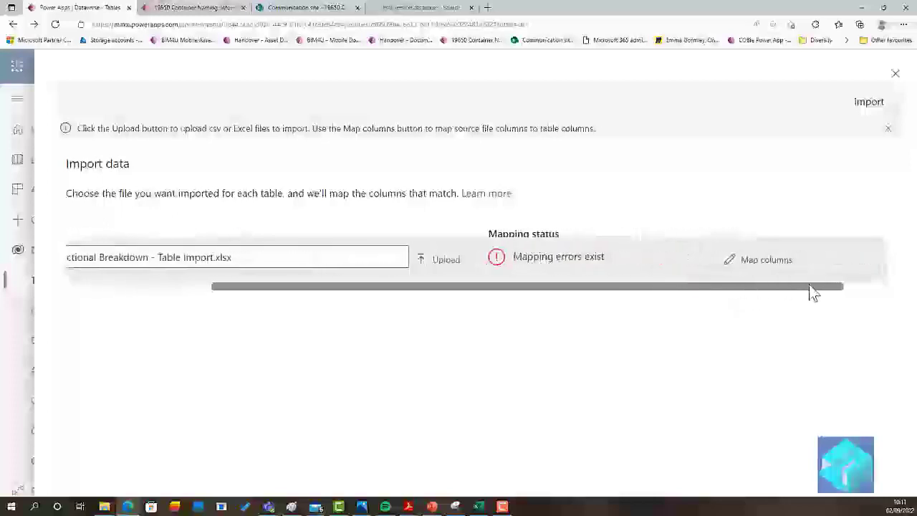
pyautogui.click(740, 264)
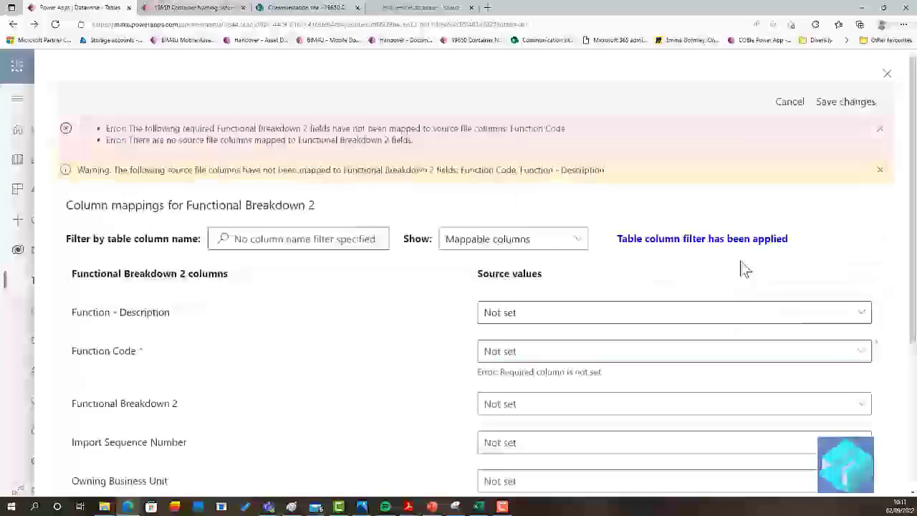
pyautogui.click(690, 322)
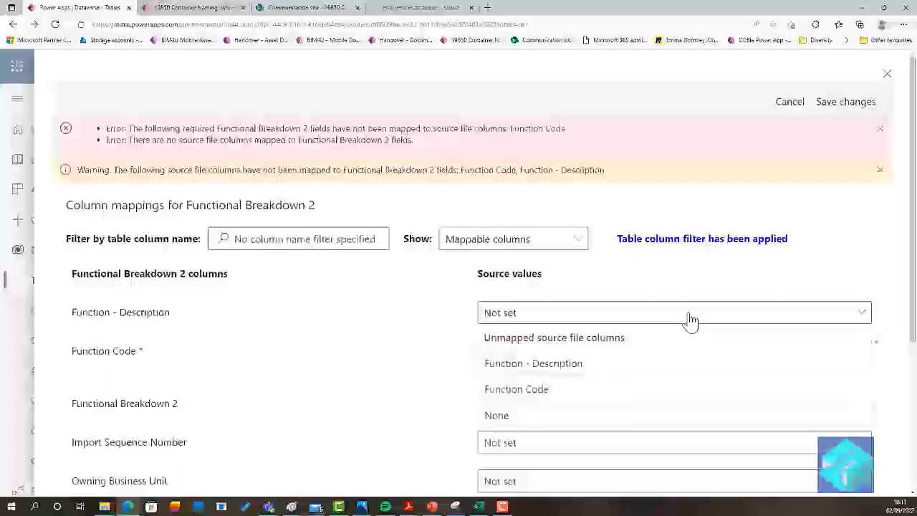
pyautogui.click(657, 364)
pyautogui.click(659, 358)
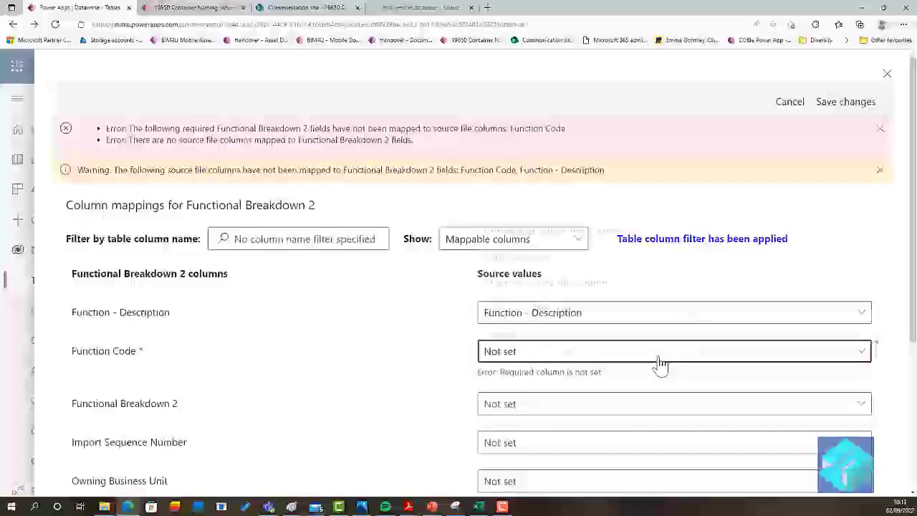
pyautogui.click(612, 249)
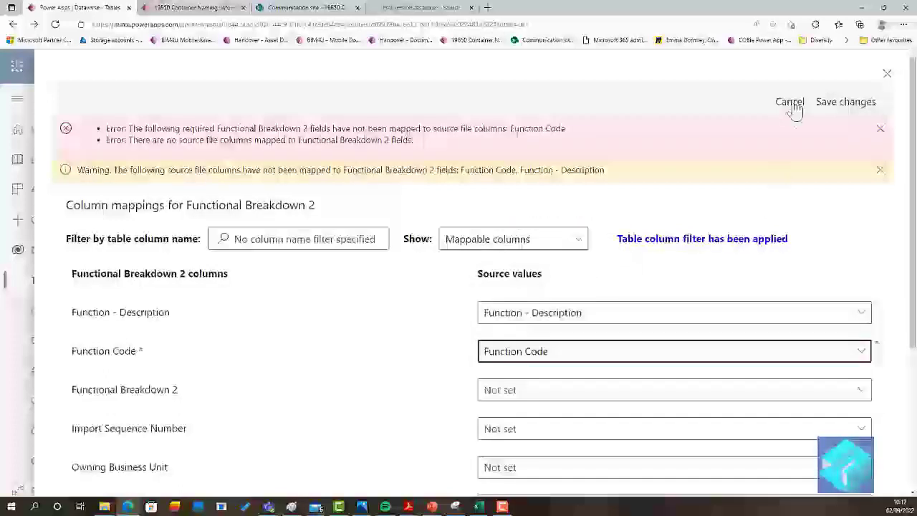
pyautogui.click(845, 102)
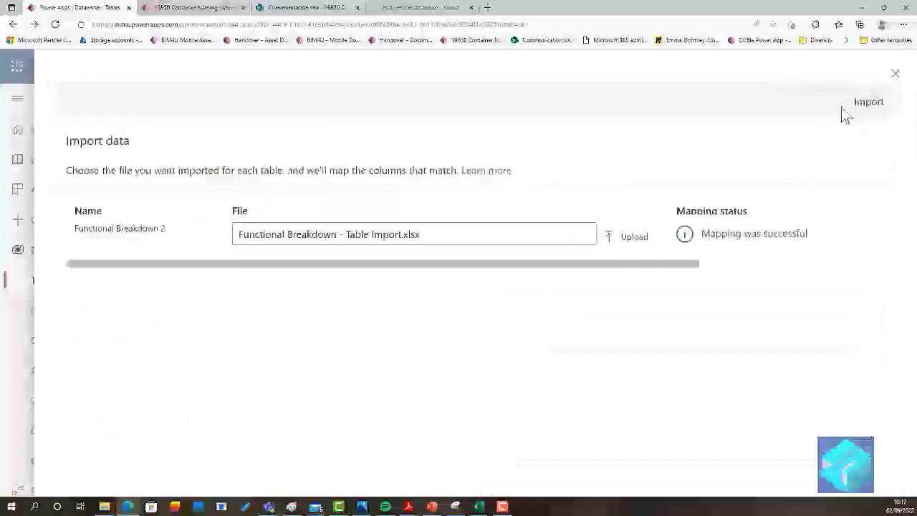
# - Import the mapped data, close the import page and open Functional Breakdown 2 for editing to check its rows
pyautogui.click(857, 117)
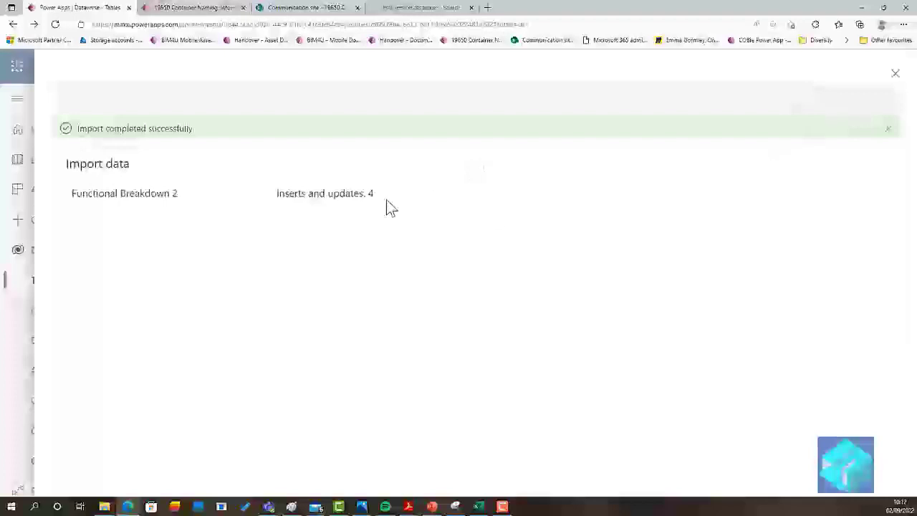
pyautogui.click(893, 75)
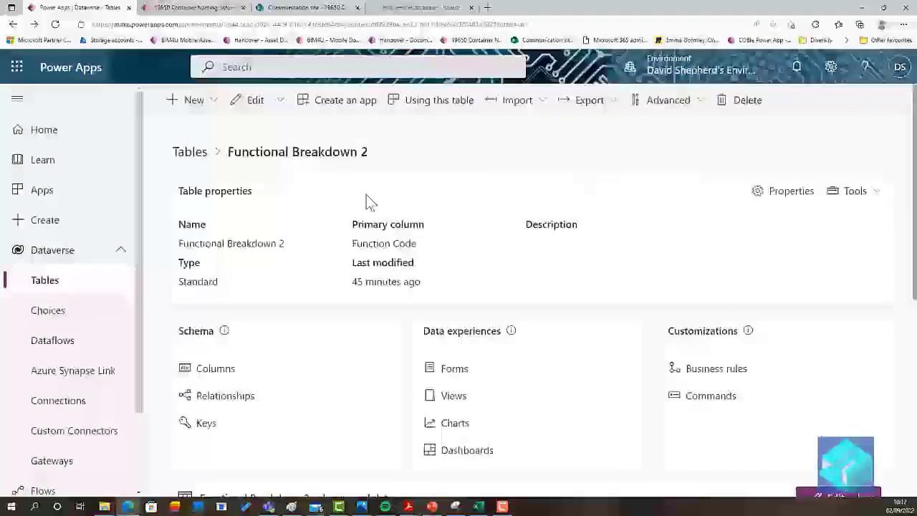
pyautogui.click(253, 99)
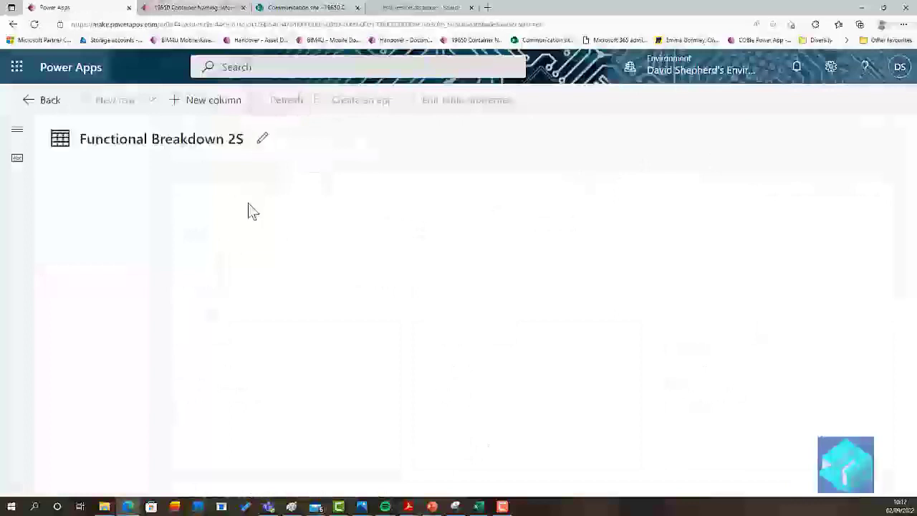
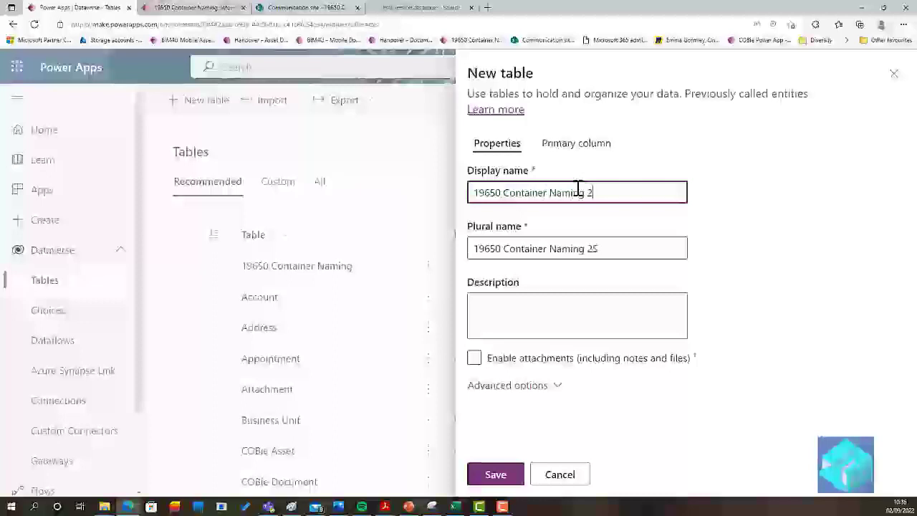
# - Enable attachments for the new 19650 Container Naming 2 table, review its advanced options and save the table
pyautogui.click(536, 387)
pyautogui.click(478, 360)
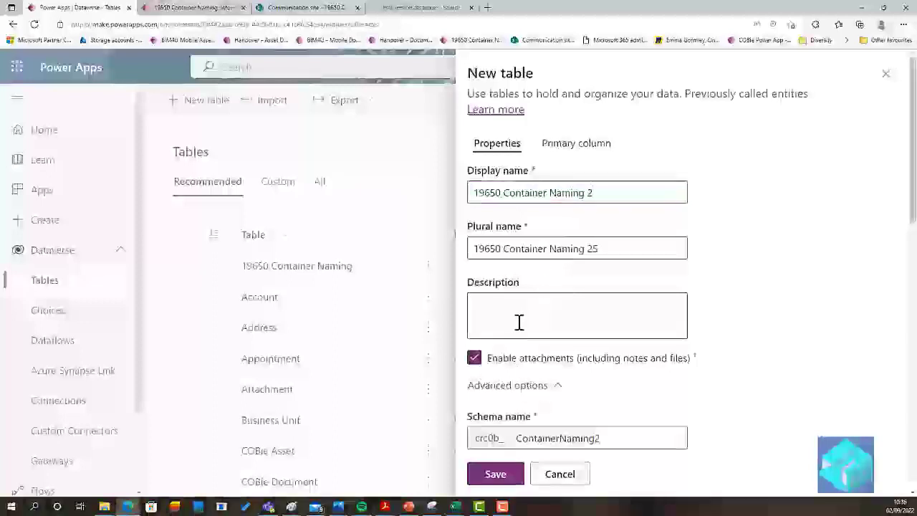
pyautogui.scroll(-5, 523, 324)
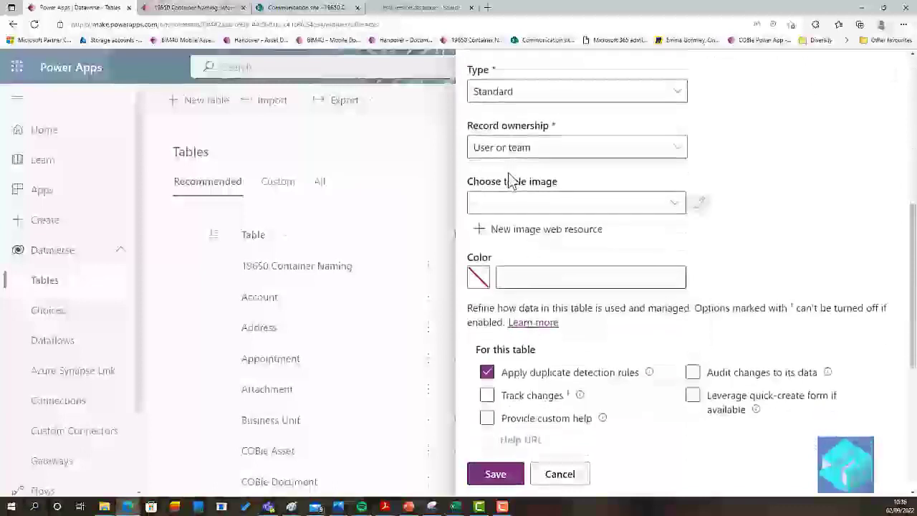
pyautogui.click(516, 148)
pyautogui.click(514, 153)
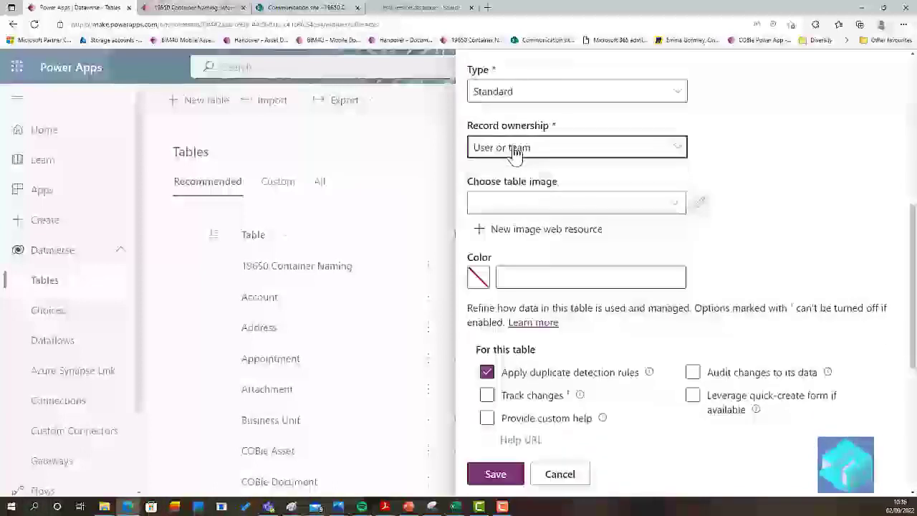
pyautogui.scroll(-2, 566, 250)
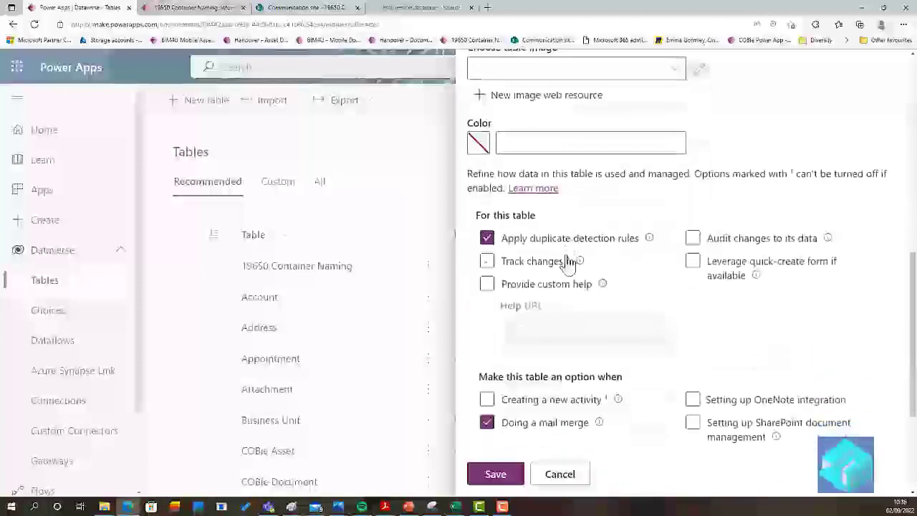
pyautogui.scroll(-3, 567, 262)
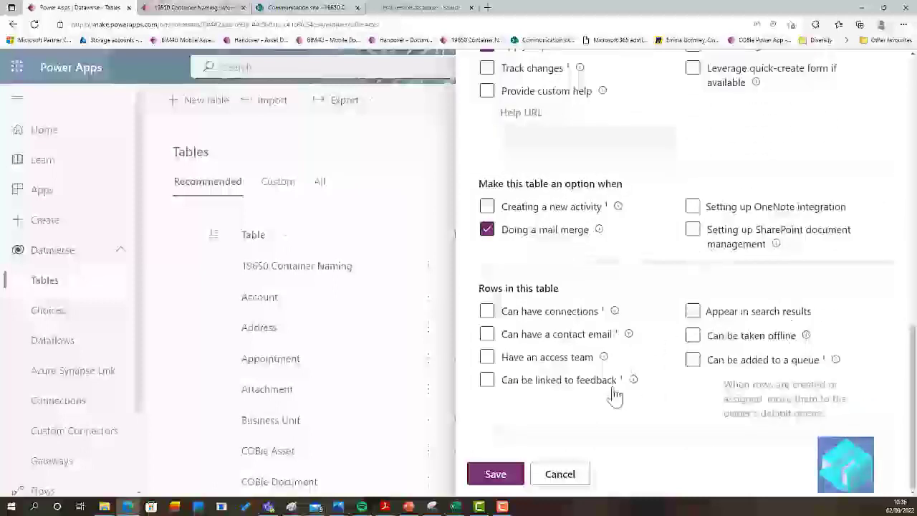
pyautogui.click(505, 479)
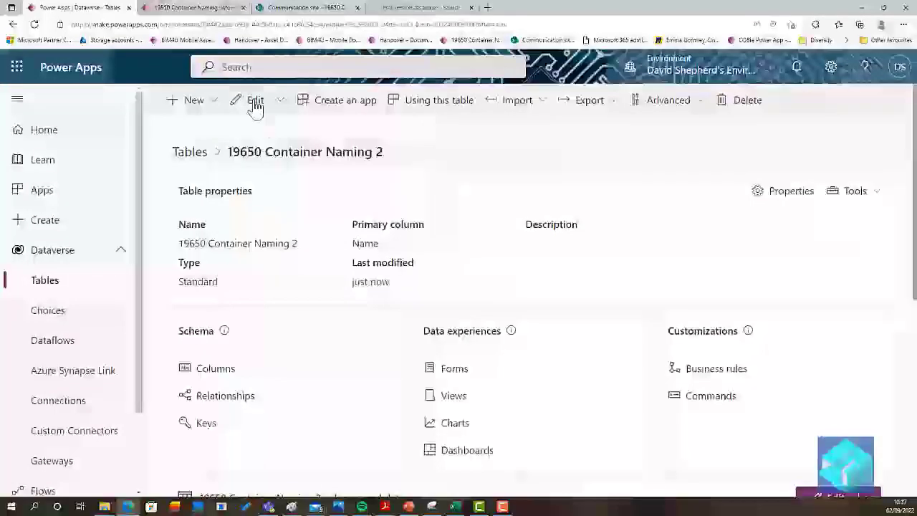
# - Open the 19650 Container Naming 2 table for editing and rename its primary Name column to Number
pyautogui.click(255, 104)
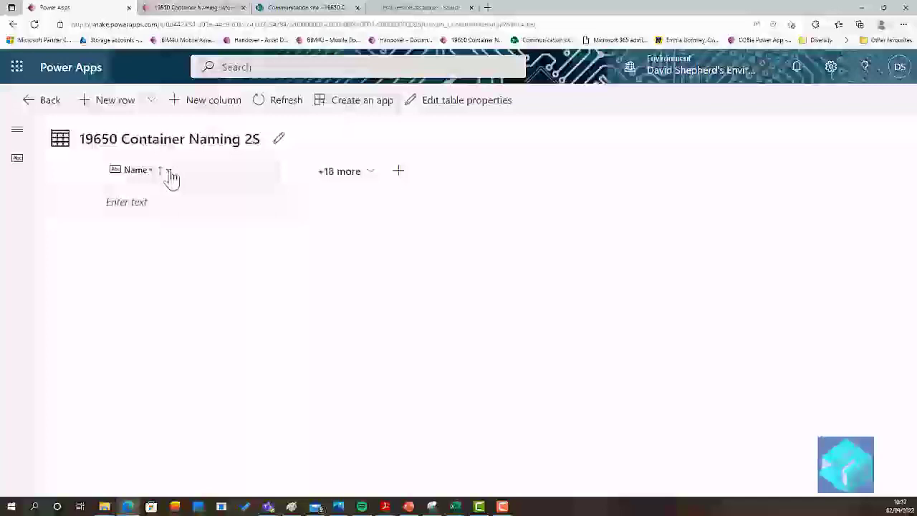
pyautogui.click(148, 179)
pyautogui.click(164, 198)
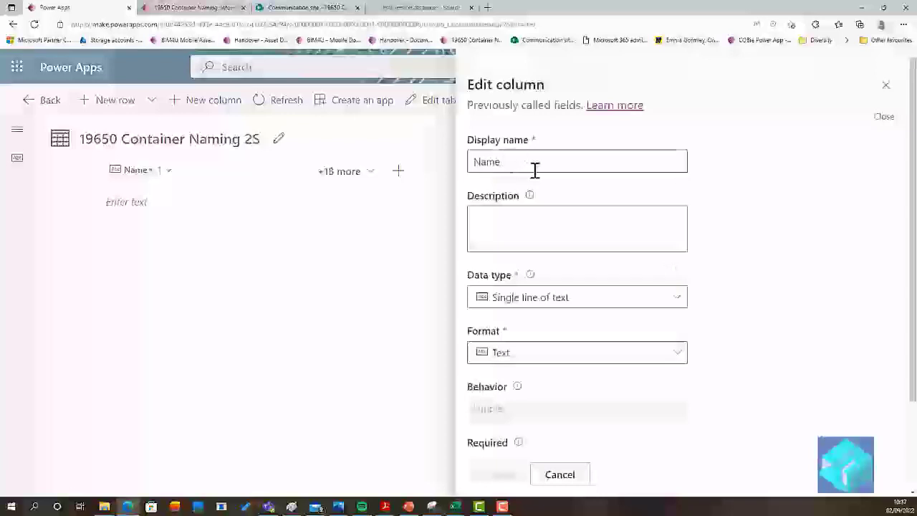
pyautogui.doubleClick(504, 162)
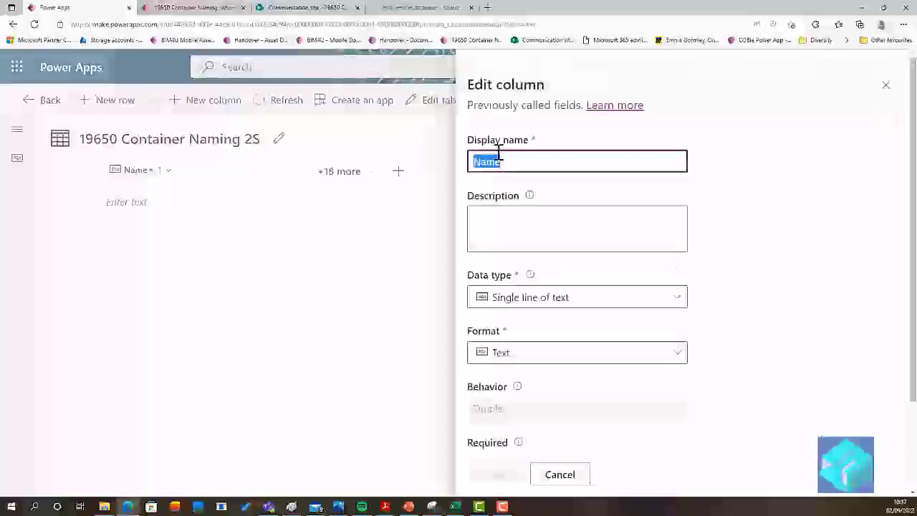
pyautogui.write('Number')
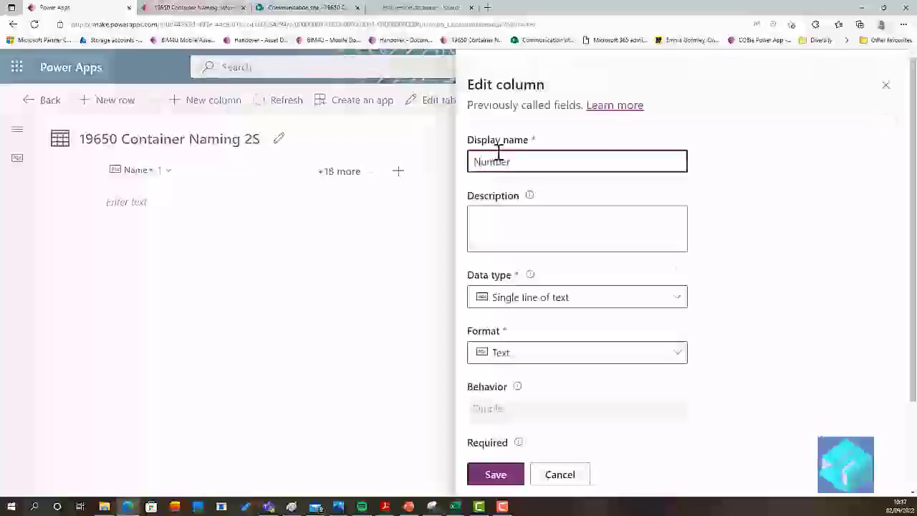
# - Set the Number column's data type to Autonumber, keep the String prefixed number type and save the column
pyautogui.click(552, 308)
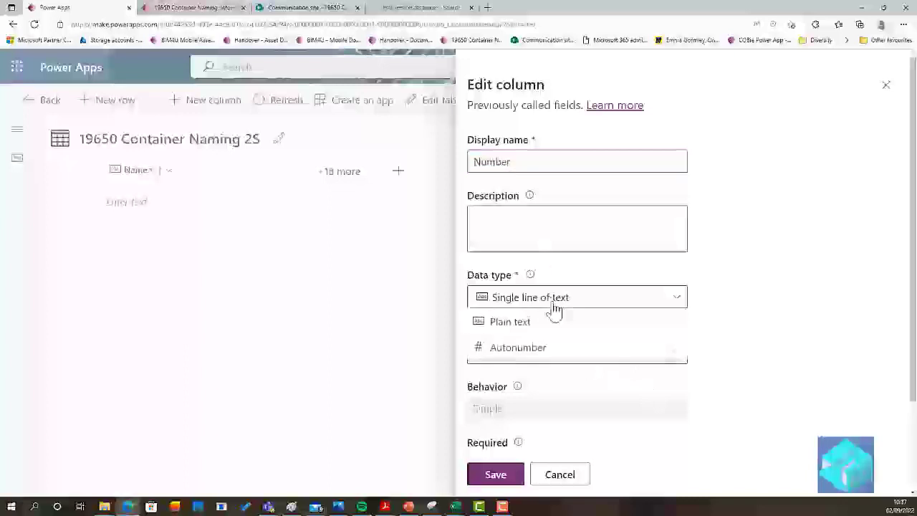
pyautogui.click(523, 349)
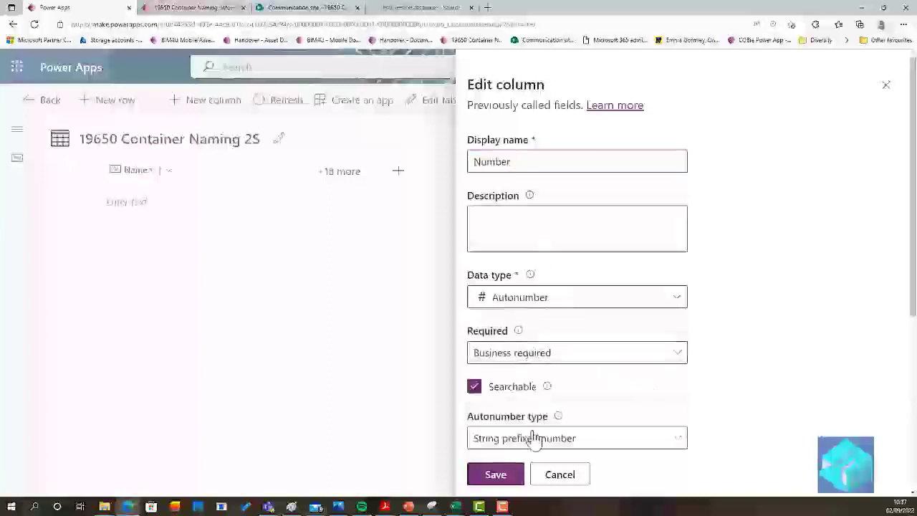
pyautogui.scroll(-1, 553, 436)
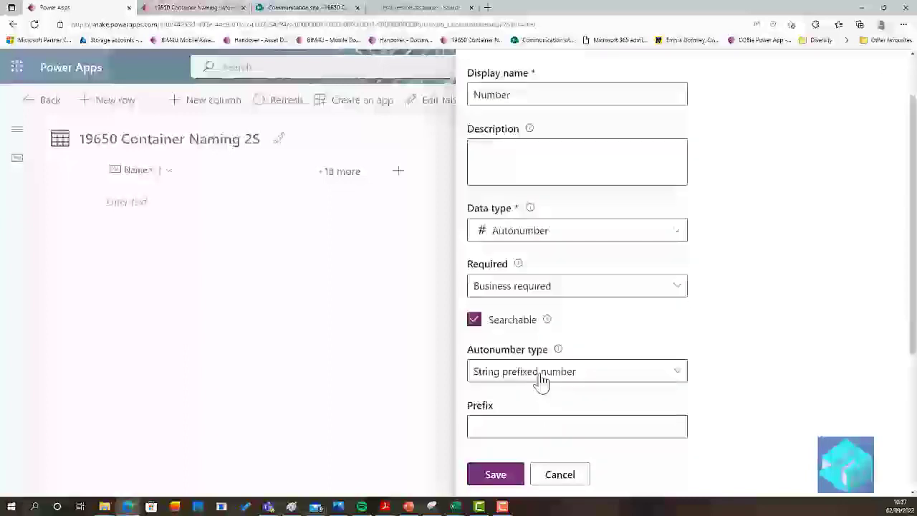
pyautogui.click(541, 382)
pyautogui.click(541, 377)
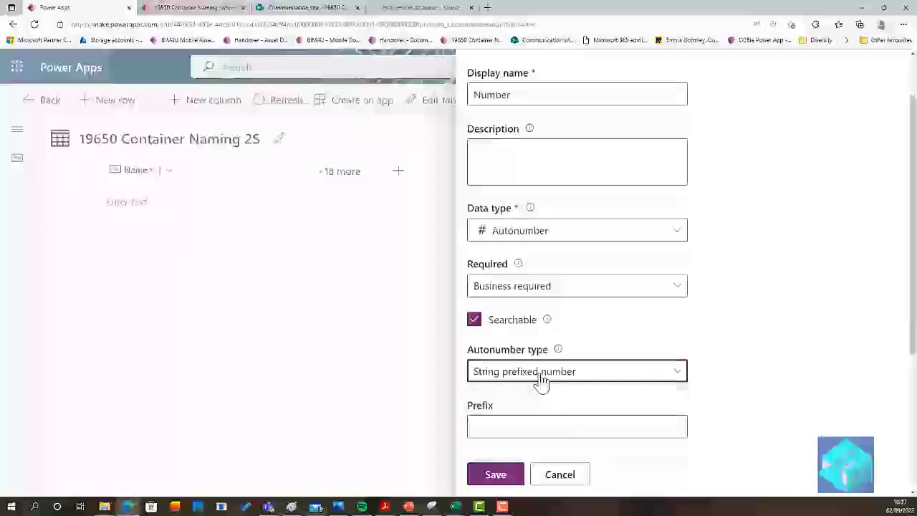
pyautogui.click(516, 374)
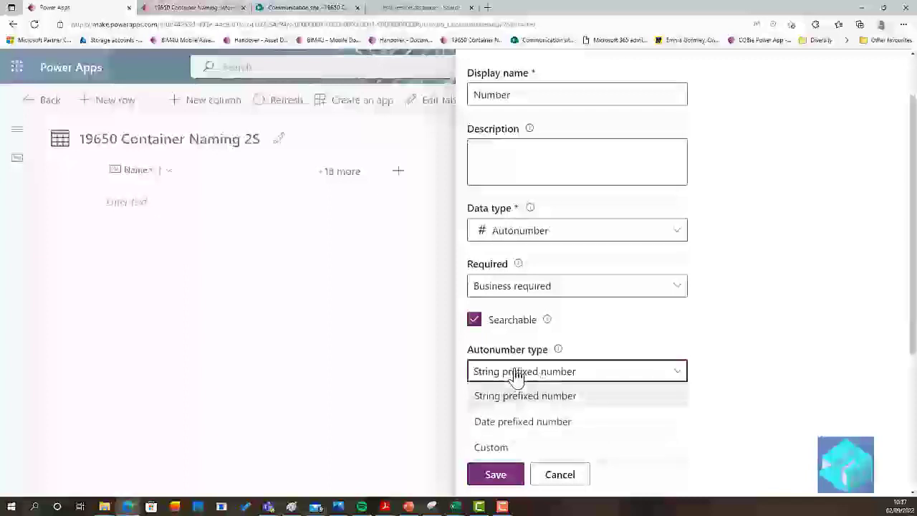
pyautogui.click(516, 375)
pyautogui.click(493, 476)
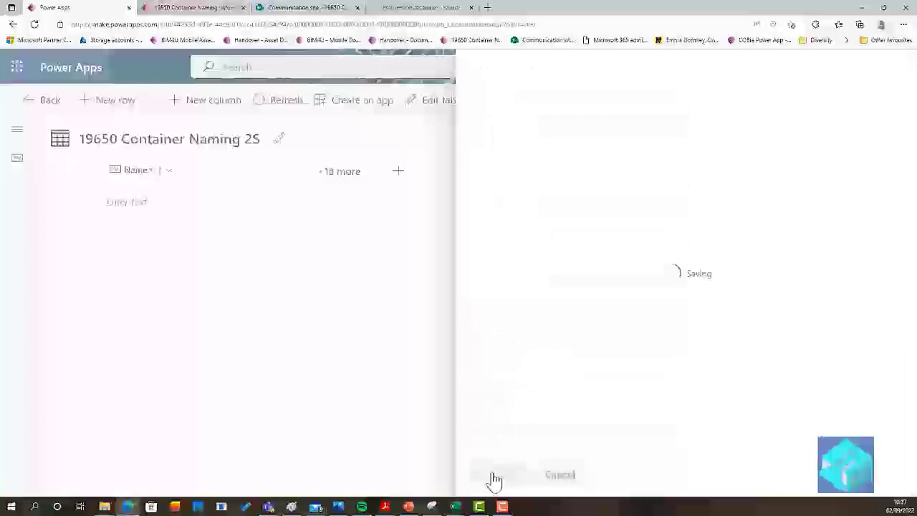
# - Reopen the Number column's settings to review its minimum number of digits, seed value and preview, then close them without changes
pyautogui.click(147, 175)
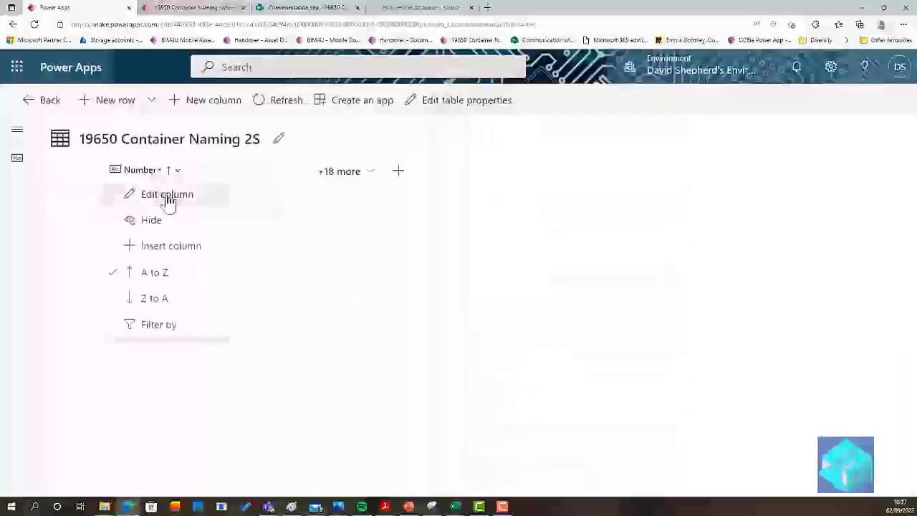
pyautogui.click(162, 198)
pyautogui.scroll(-4, 690, 273)
pyautogui.click(538, 253)
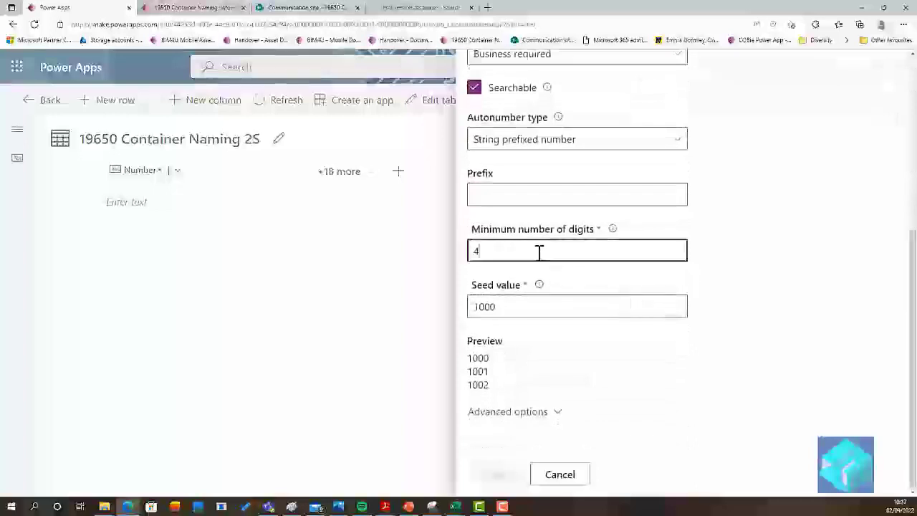
pyautogui.click(563, 480)
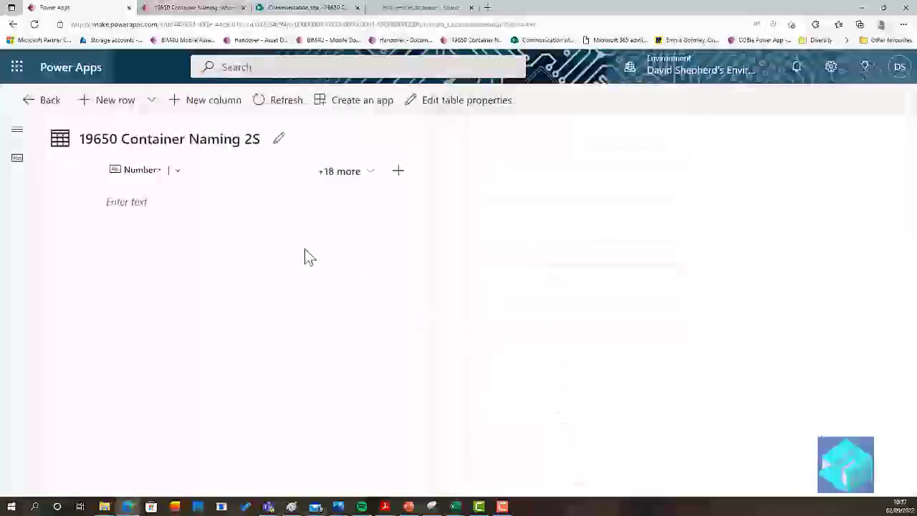
# - Add a single-line text column named Title with the description "Title of document or model" and save it
pyautogui.click(209, 101)
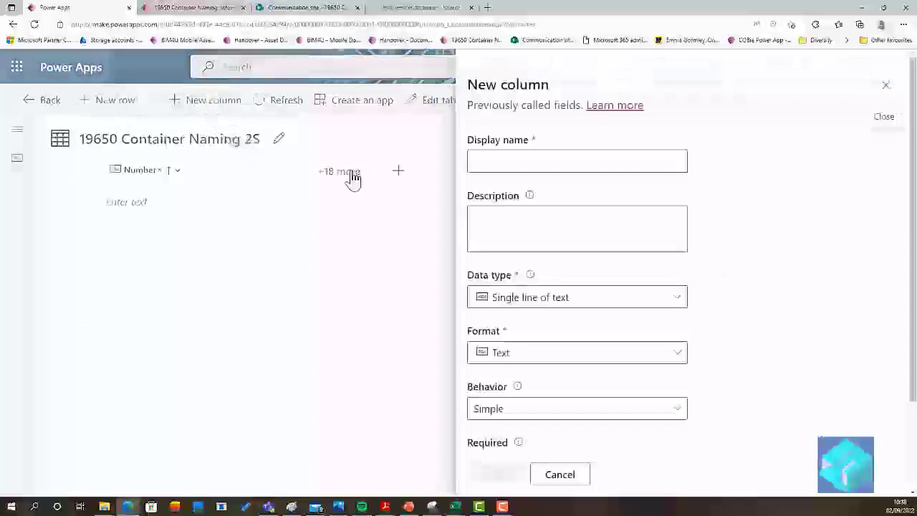
pyautogui.click(487, 164)
pyautogui.write('Title')
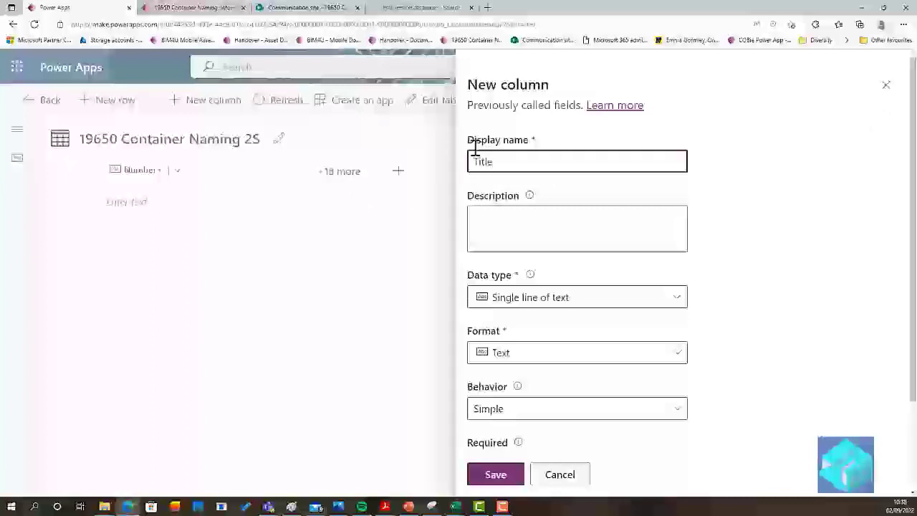
pyautogui.click(494, 214)
pyautogui.write('Title of document ')
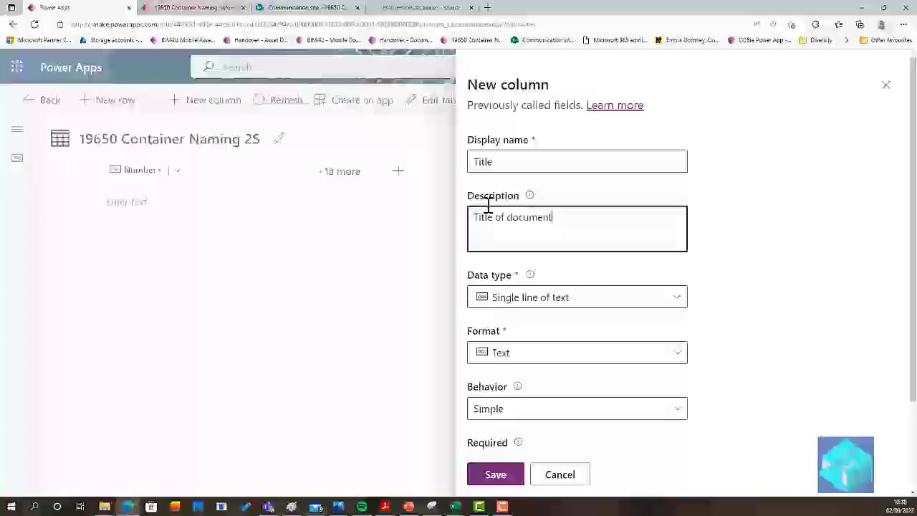
pyautogui.write('or model')
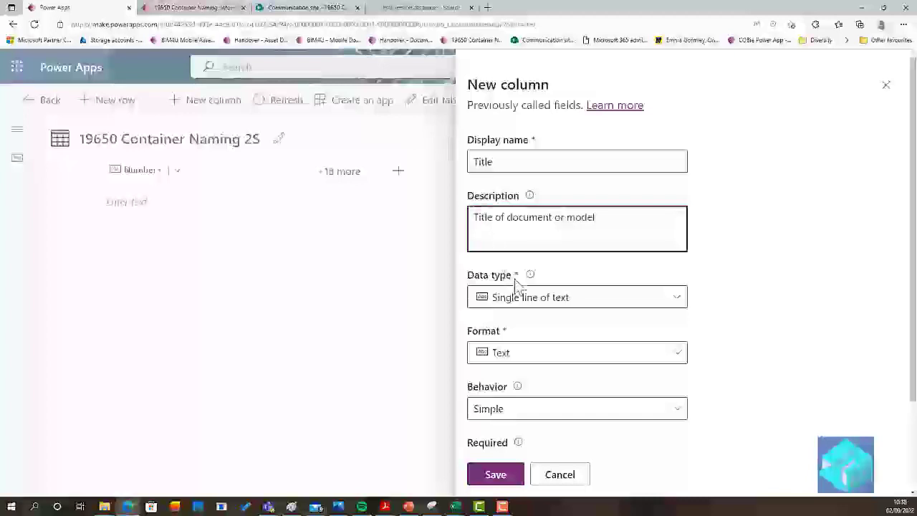
pyautogui.scroll(-2, 529, 301)
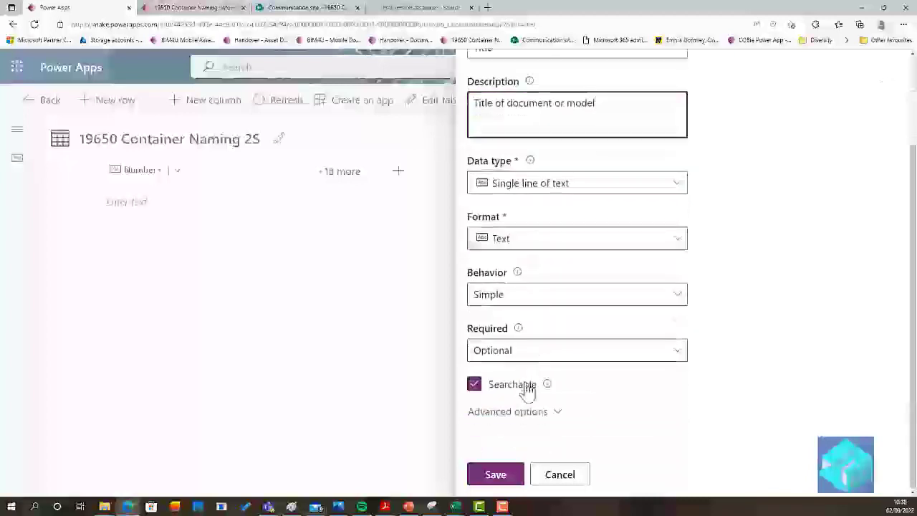
pyautogui.click(496, 475)
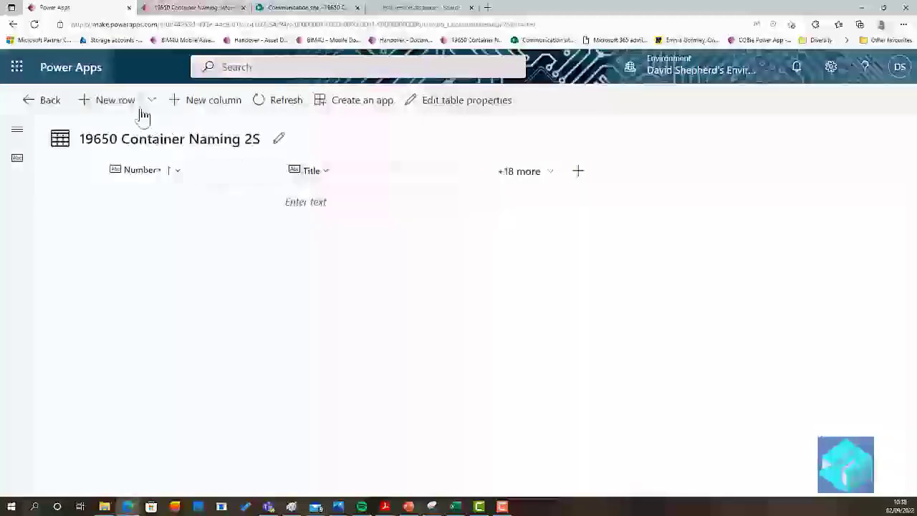
# - Start a new column named Project Code and set its data type to Lookup
pyautogui.click(215, 103)
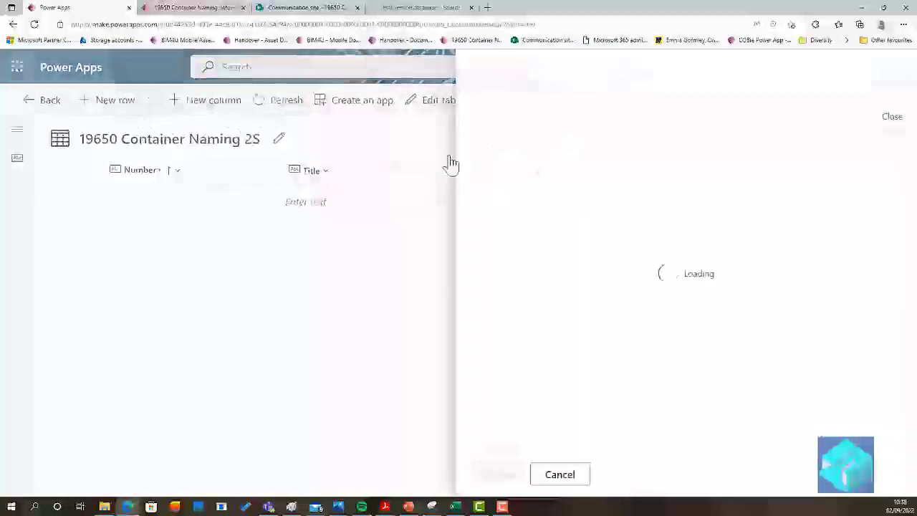
pyautogui.click(527, 159)
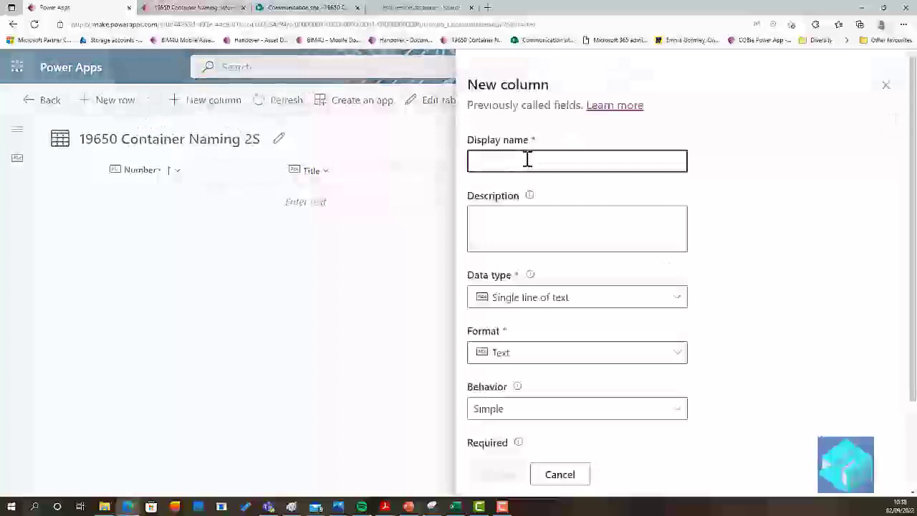
pyautogui.write('Project Code')
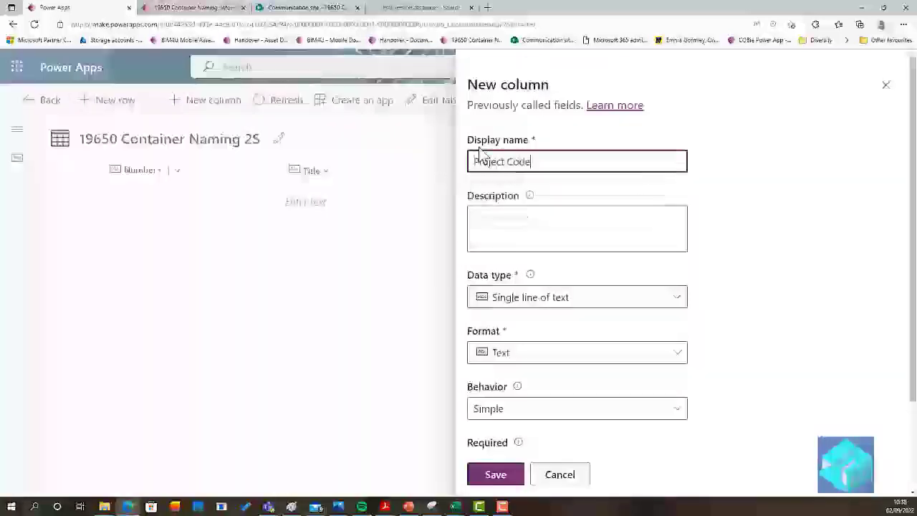
pyautogui.click(548, 299)
pyautogui.moveTo(549, 436)
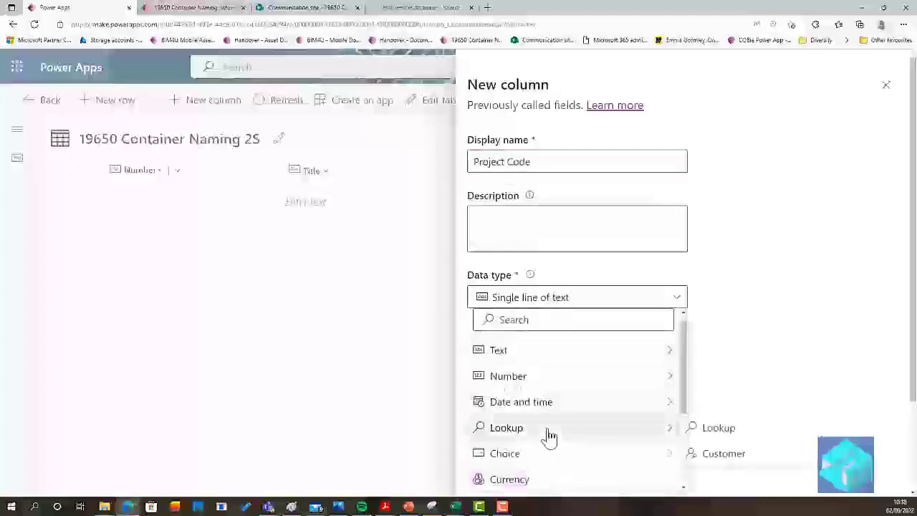
pyautogui.click(717, 430)
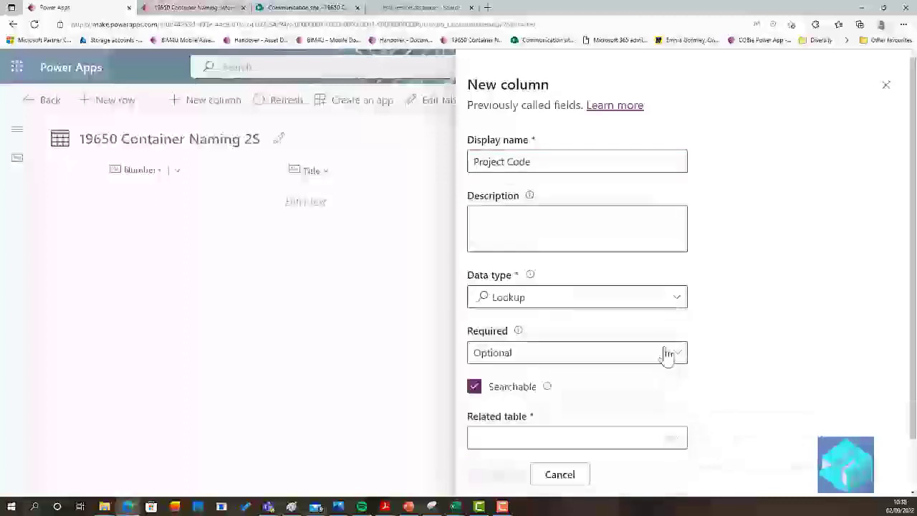
# - Choose Project Table 2 as the related table for the Project Code lookup and save the column
pyautogui.scroll(-1, 685, 307)
pyautogui.click(663, 382)
pyautogui.click(676, 381)
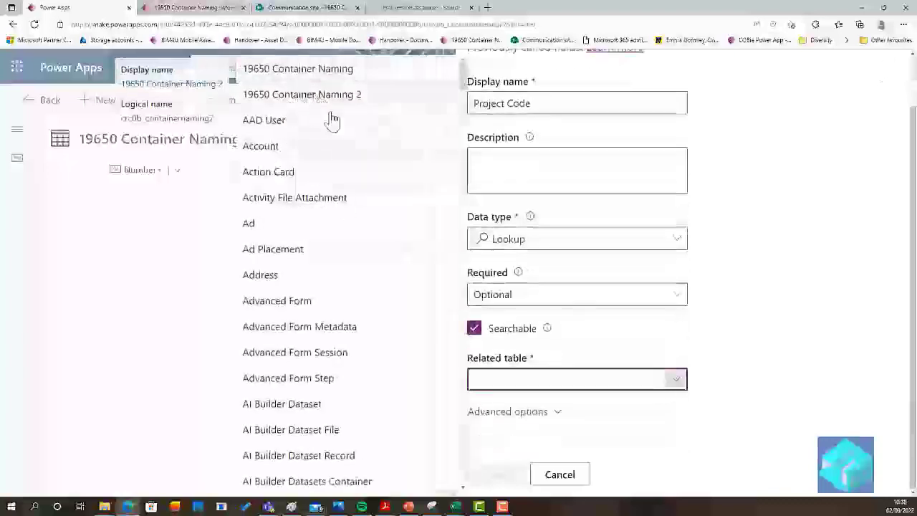
pyautogui.scroll(-1, 387, 228)
pyautogui.scroll(-6, 387, 229)
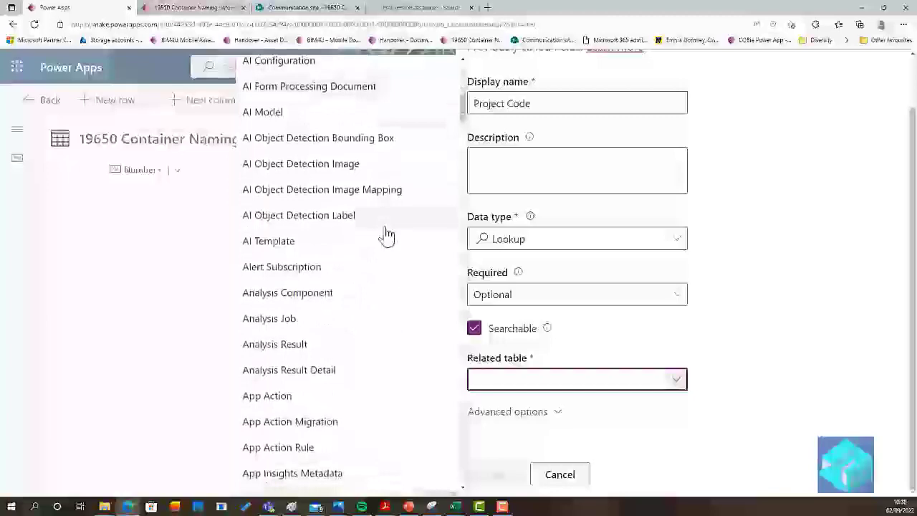
pyautogui.scroll(-2, 387, 233)
pyautogui.scroll(-3, 387, 237)
pyautogui.scroll(-15, 387, 240)
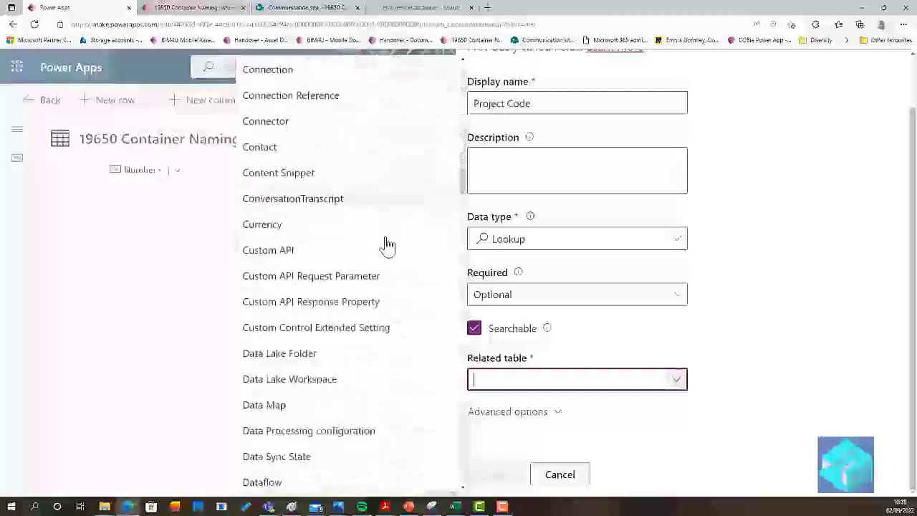
pyautogui.scroll(-10, 387, 245)
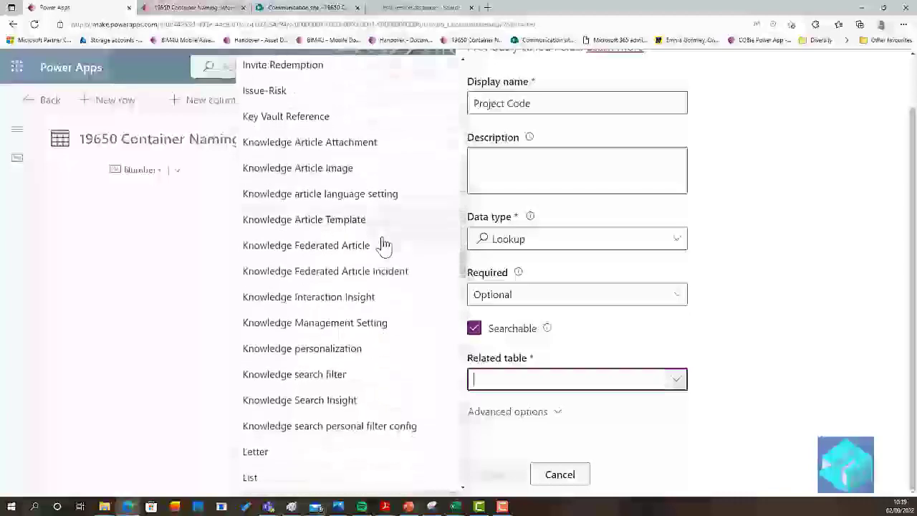
pyautogui.scroll(-11, 385, 246)
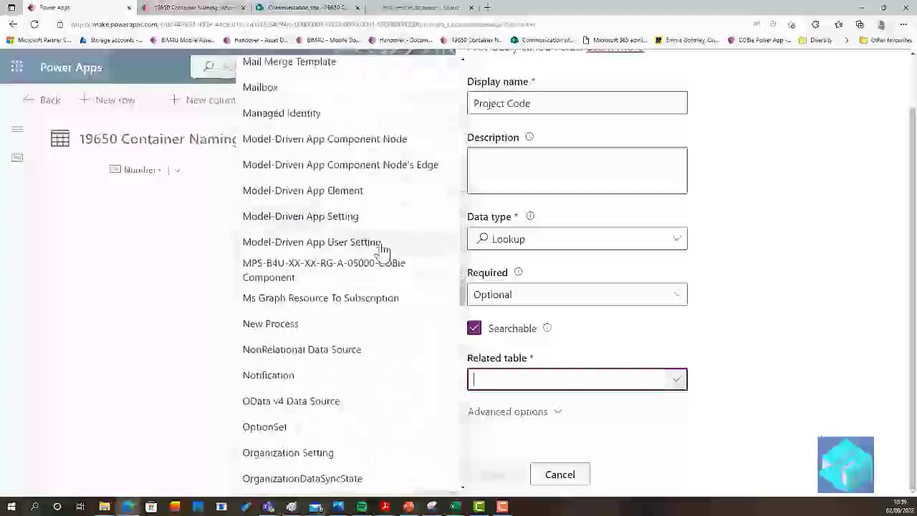
pyautogui.scroll(-5, 379, 246)
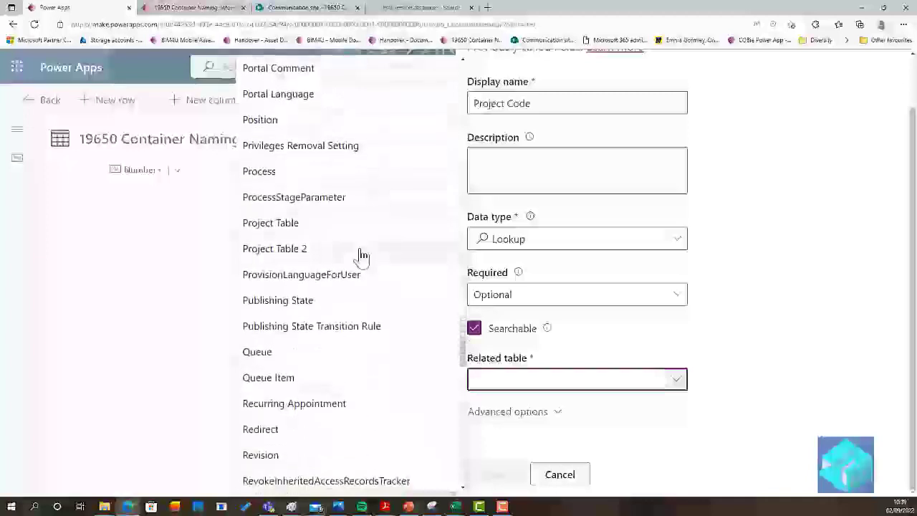
pyautogui.click(362, 255)
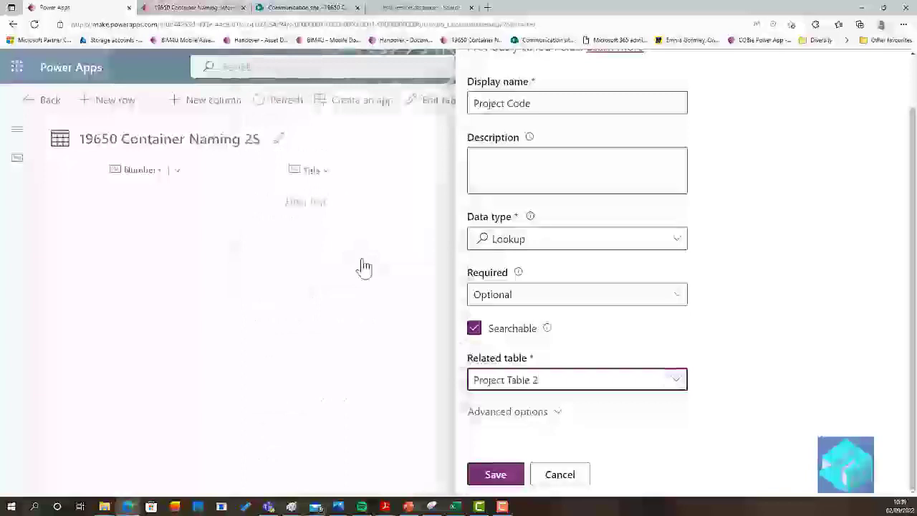
pyautogui.click(505, 478)
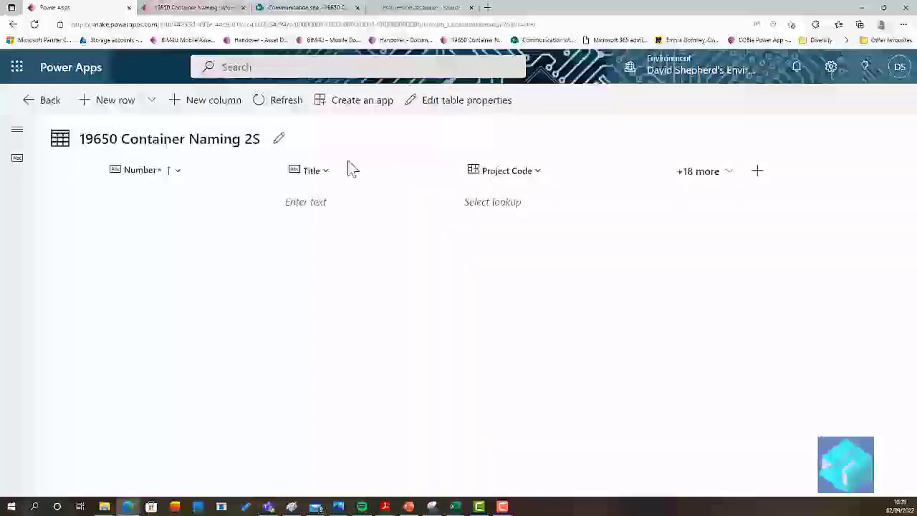
# - Start a new column named Originator Code with the Lookup data type and make it Business required
pyautogui.click(213, 104)
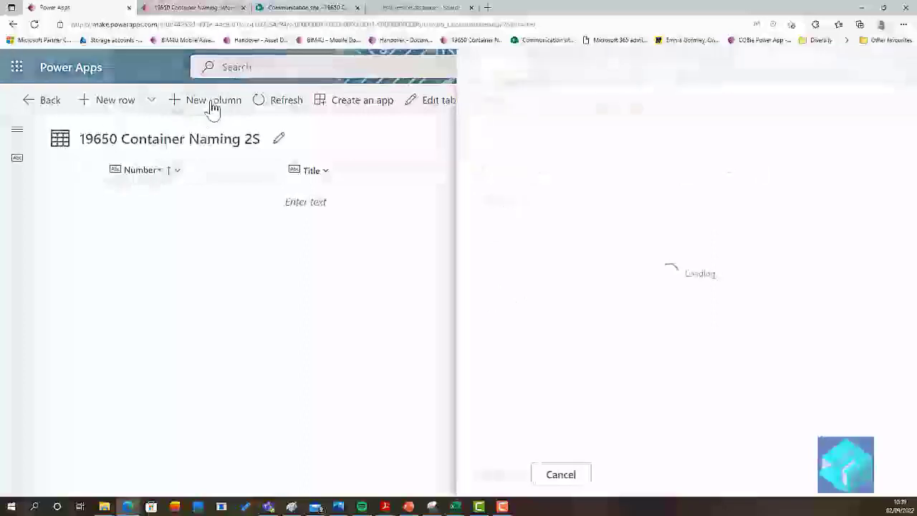
pyautogui.click(522, 159)
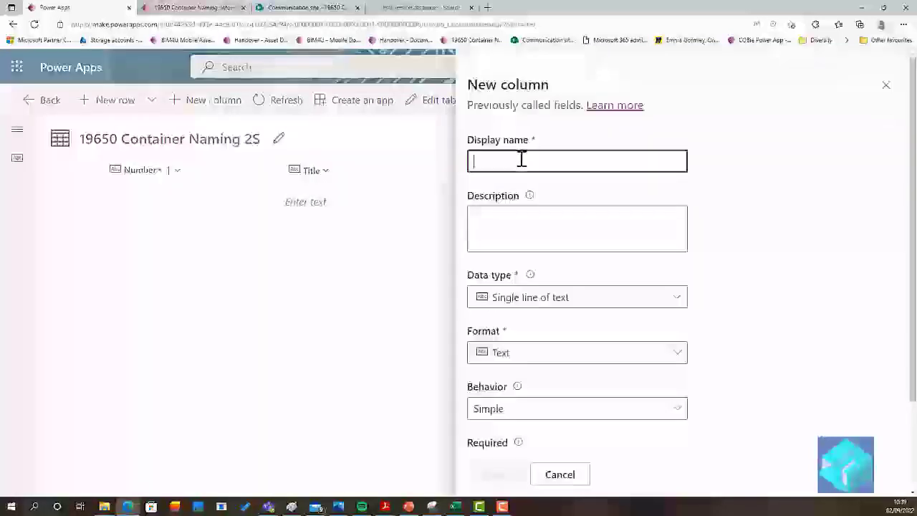
pyautogui.write('R')
pyautogui.press('BackSpace')
pyautogui.write('Originator Code')
pyautogui.click(530, 213)
pyautogui.click(581, 300)
pyautogui.scroll(-1, 587, 344)
pyautogui.moveTo(581, 376)
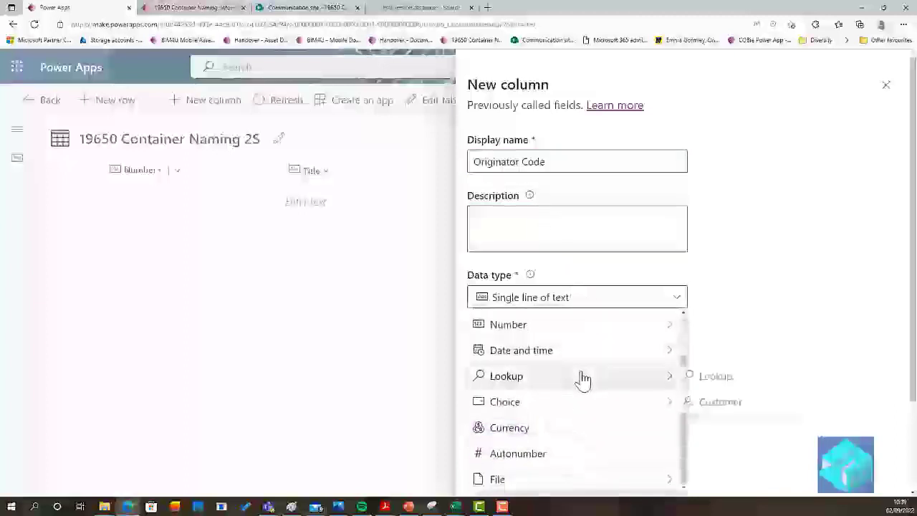
pyautogui.click(731, 377)
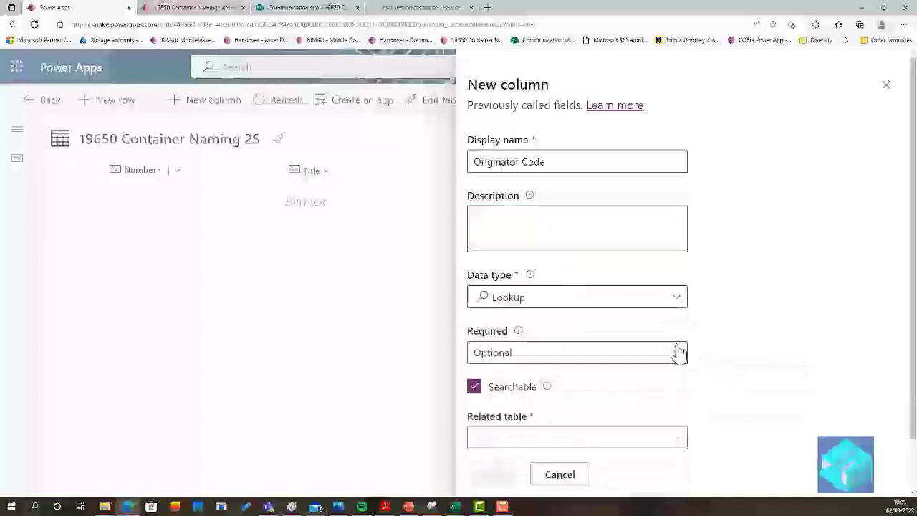
pyautogui.click(676, 356)
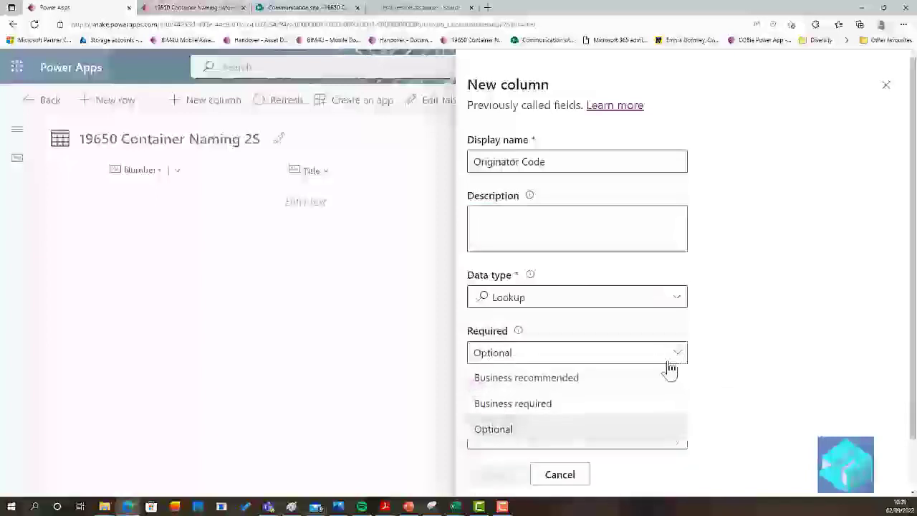
pyautogui.click(658, 405)
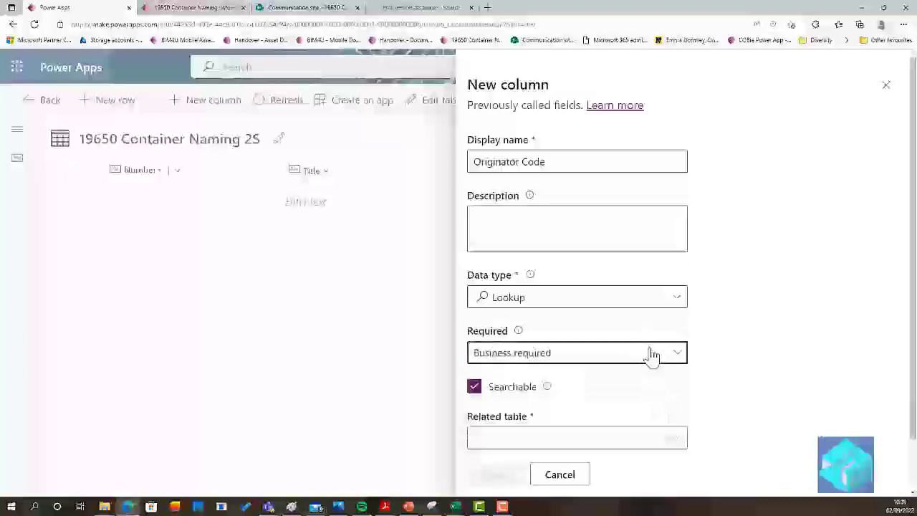
# - Choose Originator Table as the related table for the Originator Code lookup and save the column
pyautogui.scroll(-1, 651, 357)
pyautogui.click(656, 380)
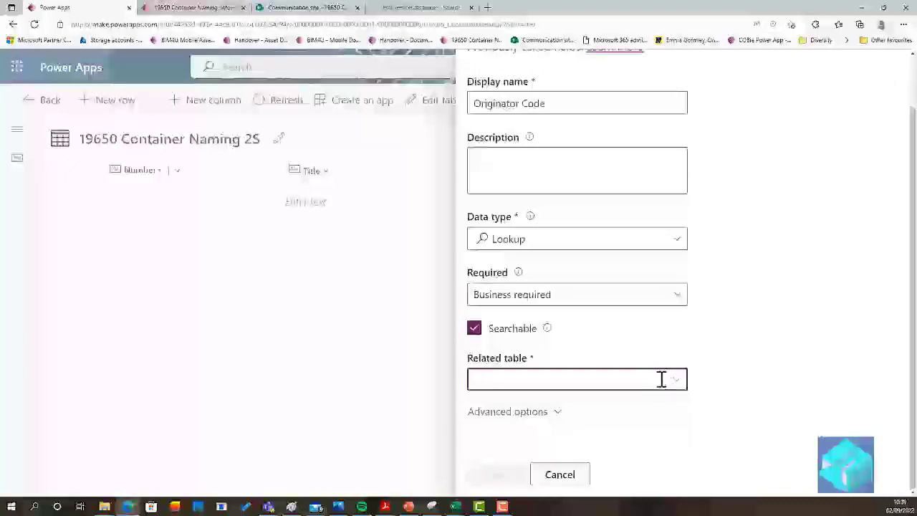
pyautogui.click(669, 381)
pyautogui.scroll(-4, 362, 186)
pyautogui.scroll(-20, 368, 172)
pyautogui.scroll(-20, 413, 251)
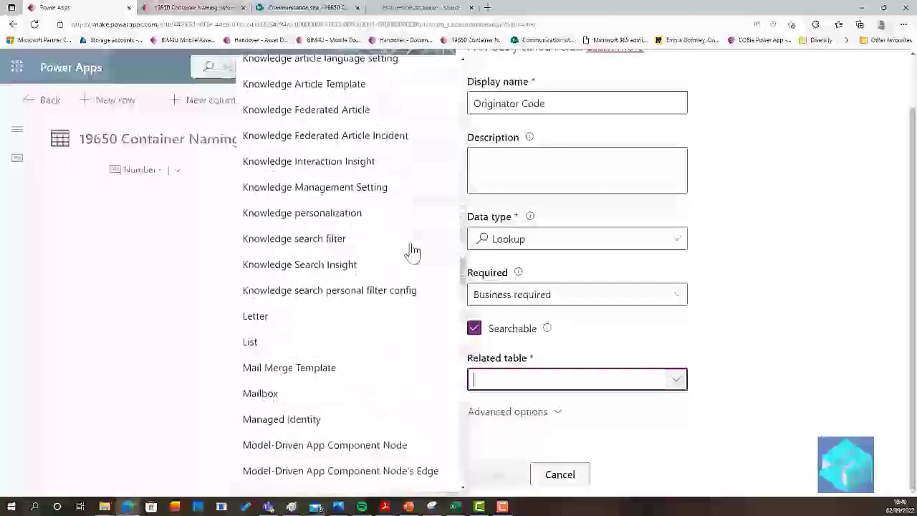
pyautogui.scroll(-5, 413, 251)
pyautogui.scroll(-3, 409, 254)
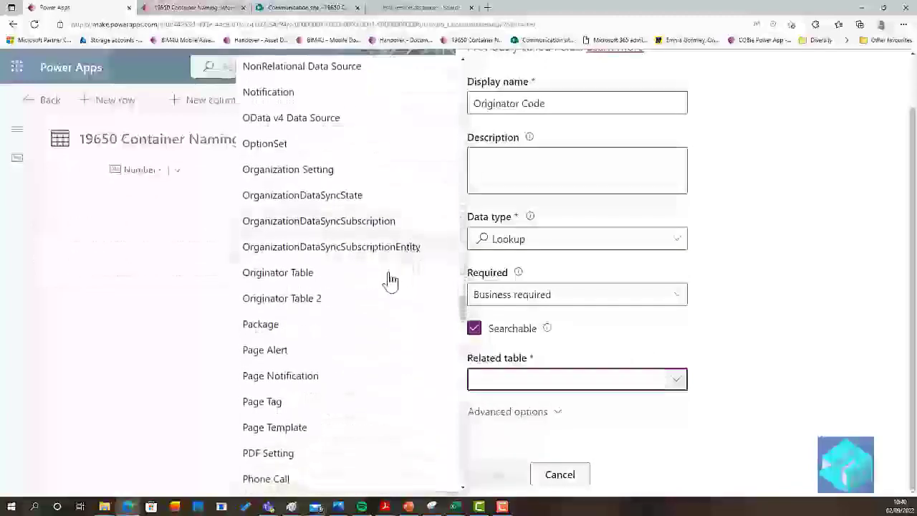
pyautogui.click(352, 276)
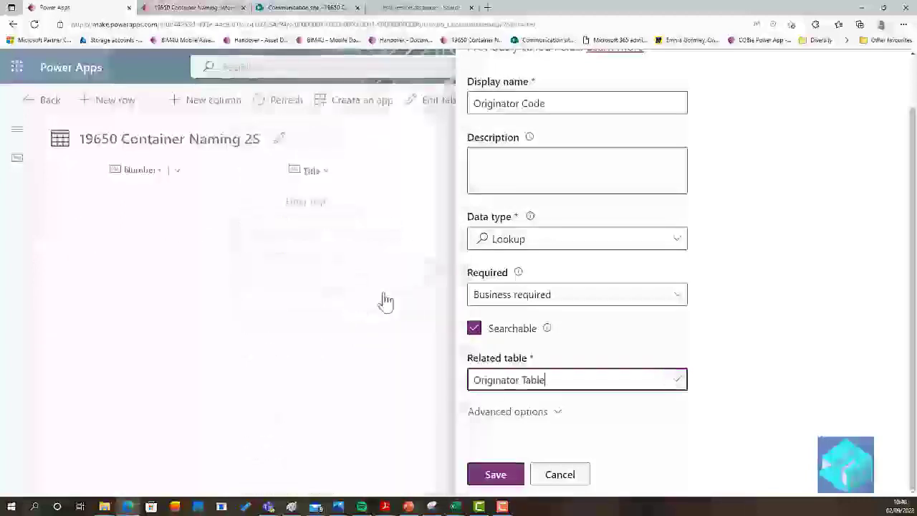
pyautogui.click(498, 476)
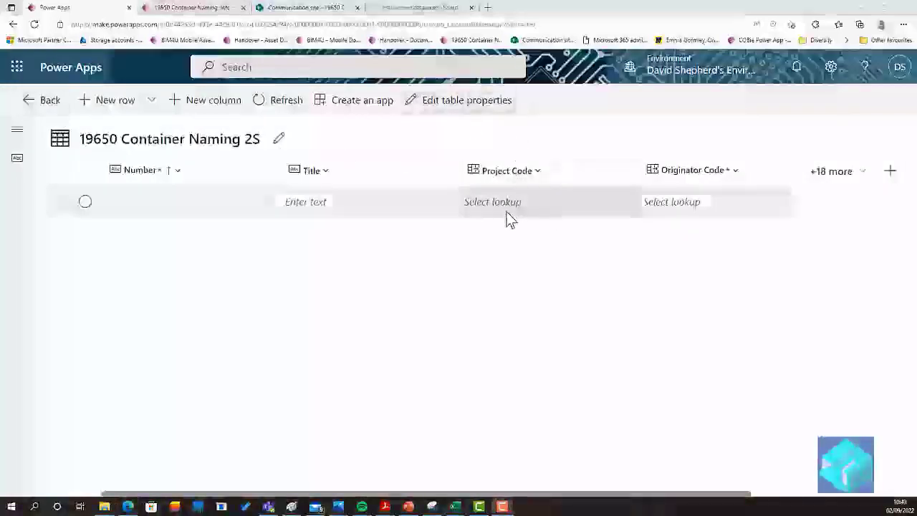
# - Check the lookup choices offered for Project Code and Originator Code in the empty row
pyautogui.click(526, 208)
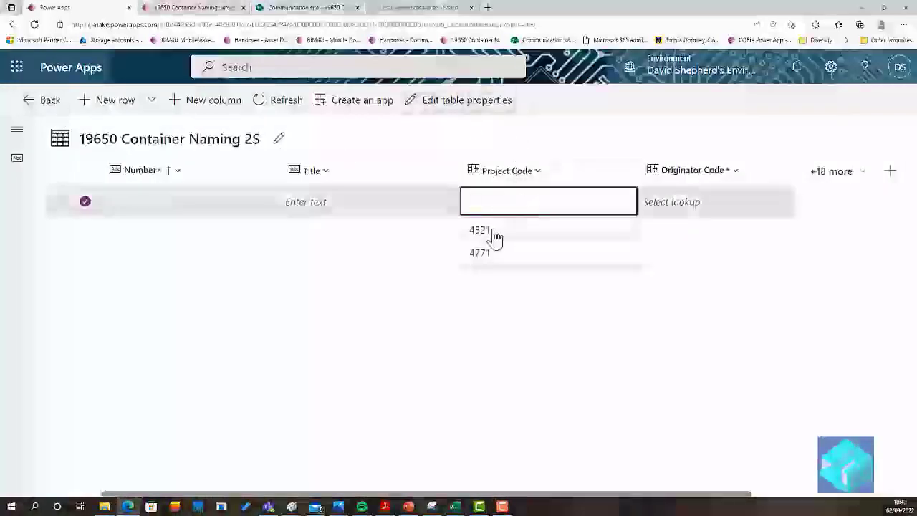
pyautogui.click(691, 204)
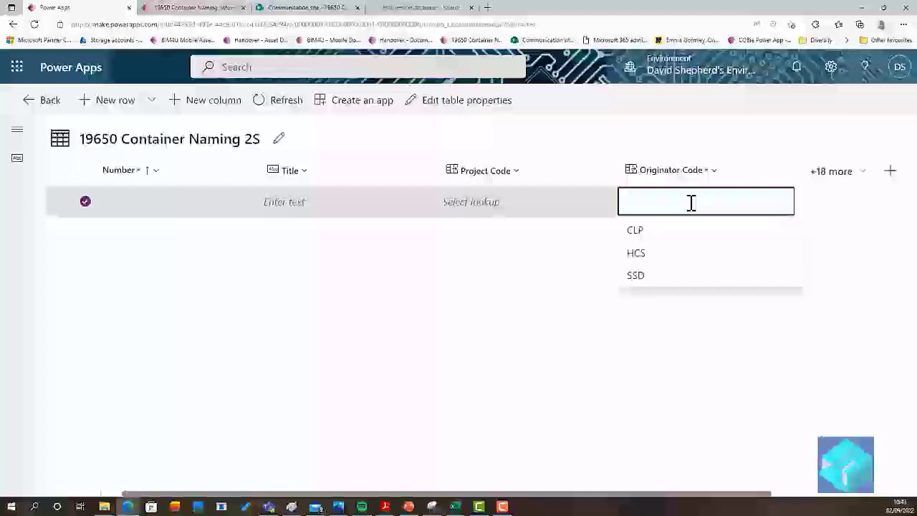
pyautogui.click(575, 263)
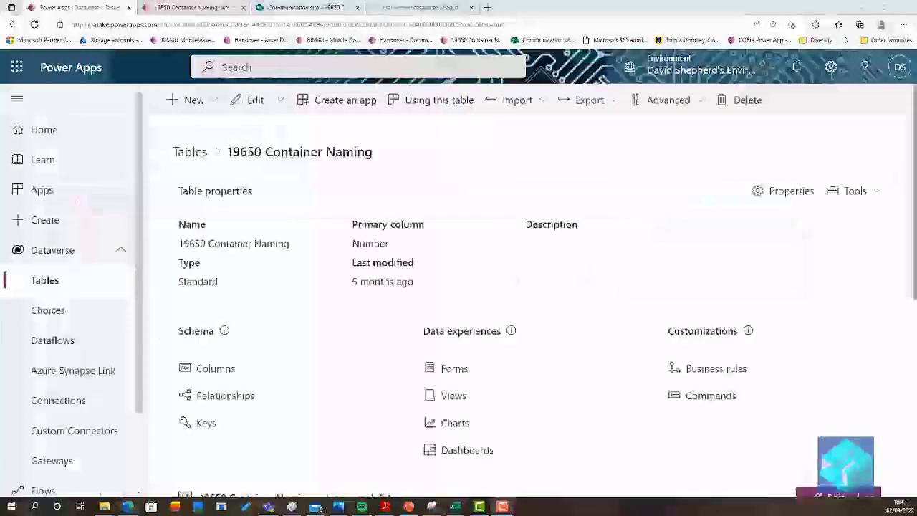
# - Open the existing 19650 Container Naming table's data and look across its columns through to Discipline Code and Form Code
pyautogui.click(260, 101)
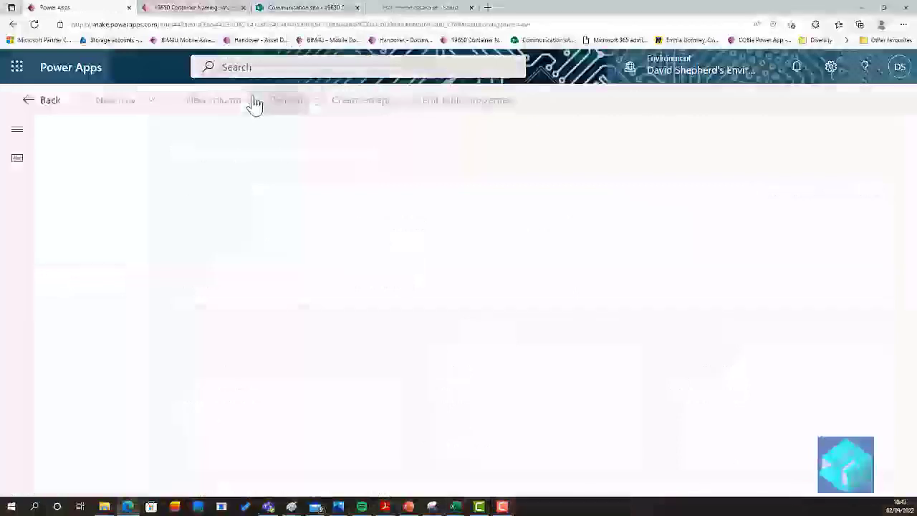
pyautogui.click(256, 104)
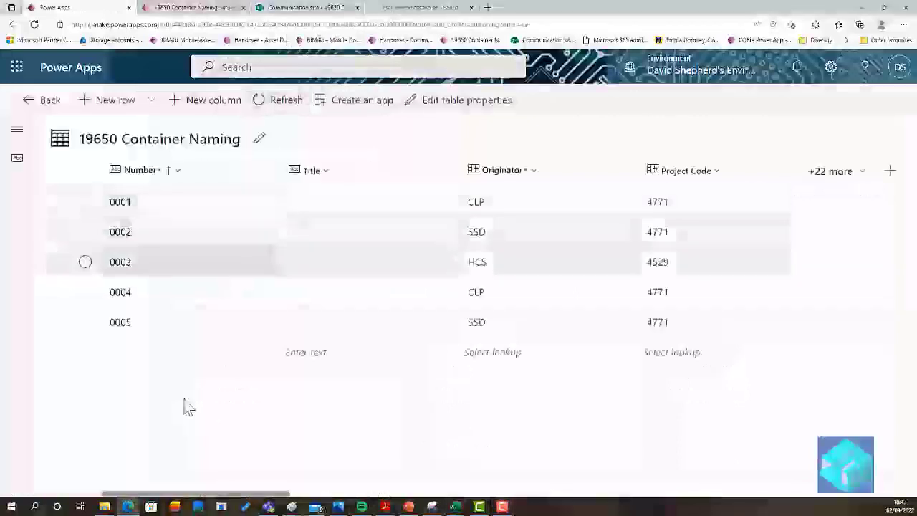
pyautogui.moveTo(237, 507); pyautogui.dragTo(744, 513)
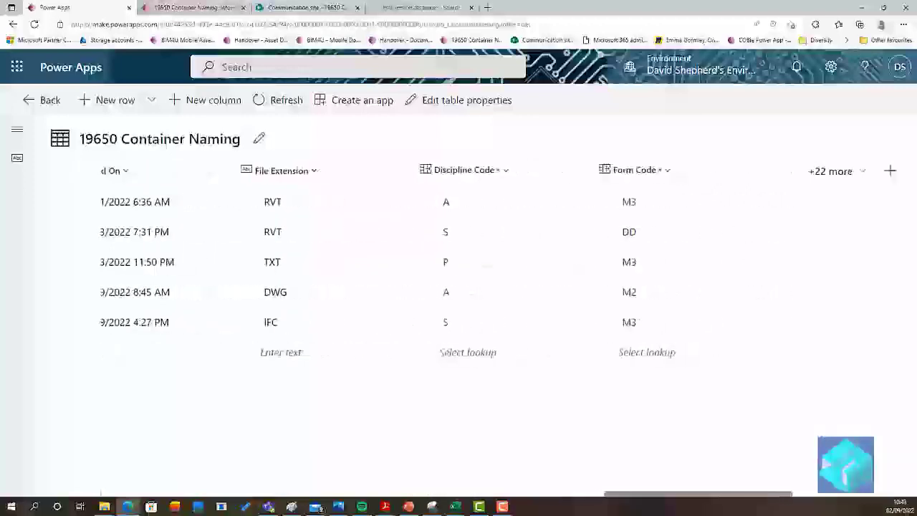